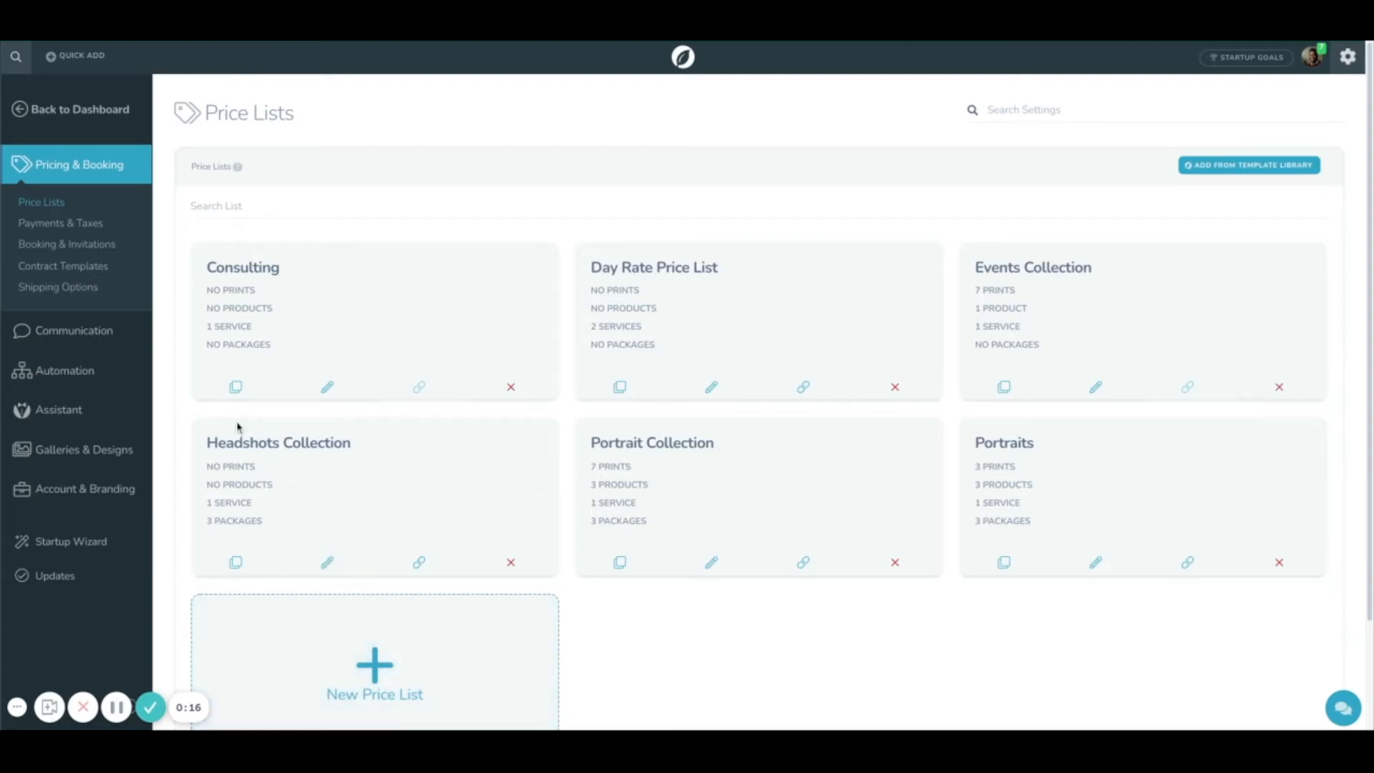
- Open the template library for email templates from the communication settings
left_click(112, 330)
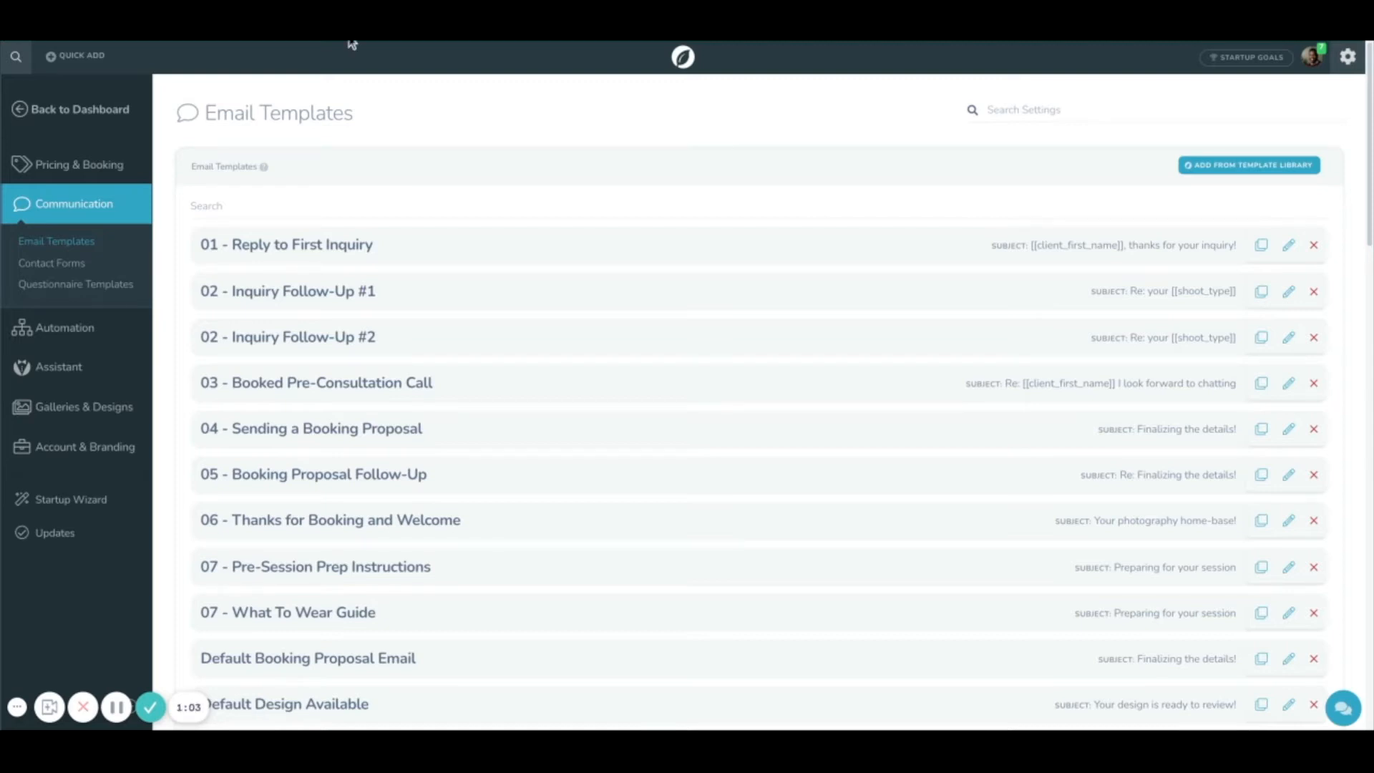
left_click(1000, 111)
left_click(1222, 199)
left_click(1242, 166)
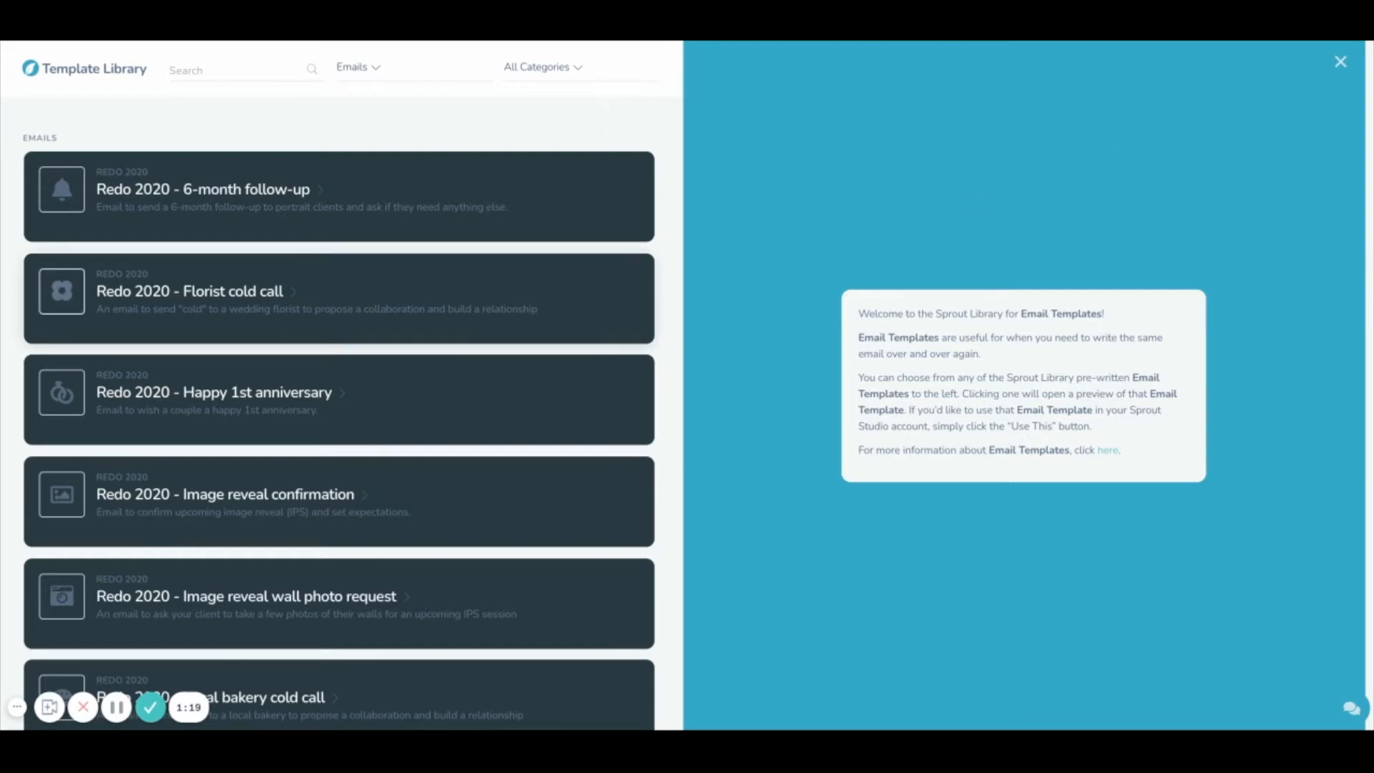
- Add the "01 - Reply to First Inquiry (Referral)" email template from the library to the account
scroll(553, 329, "down", 5)
scroll(553, 329, "down", 8)
scroll(339, 385, "down", 6)
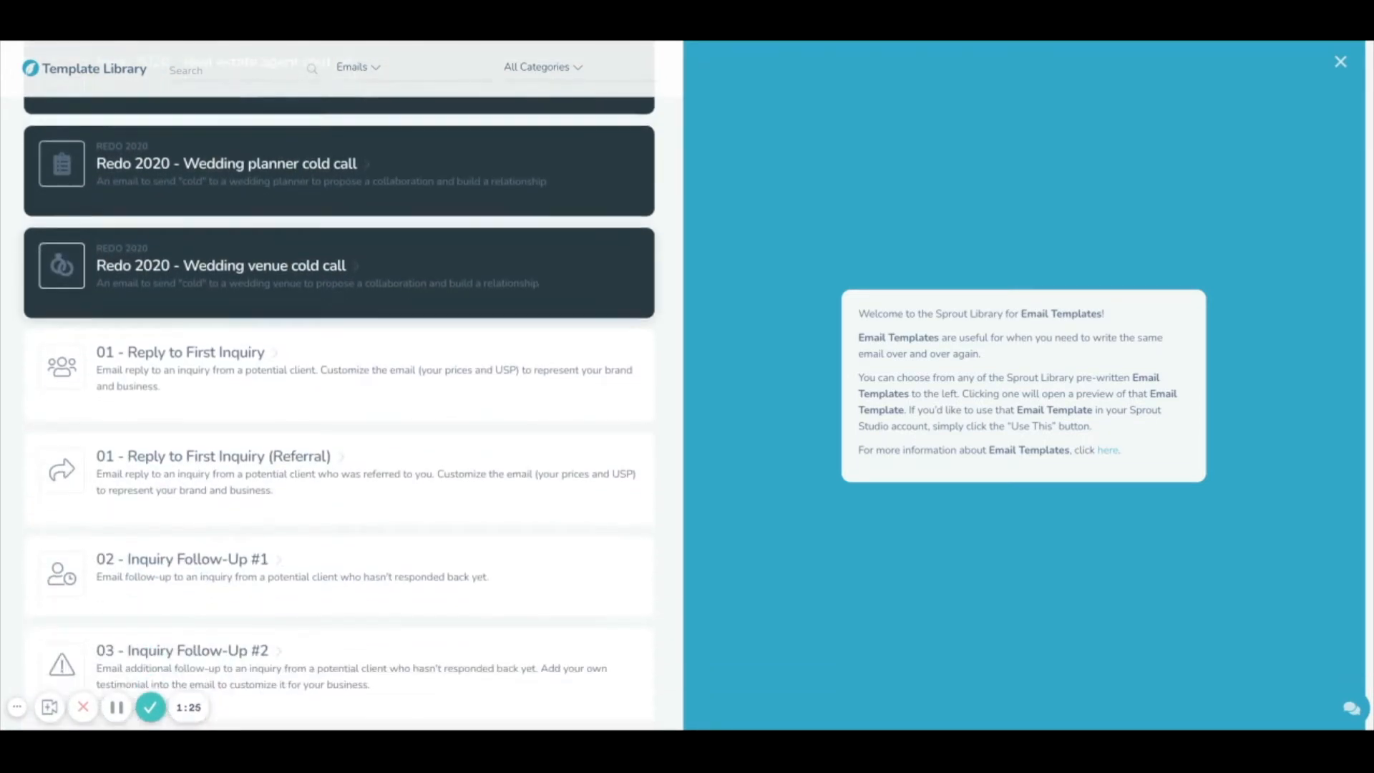
scroll(339, 385, "down", 2)
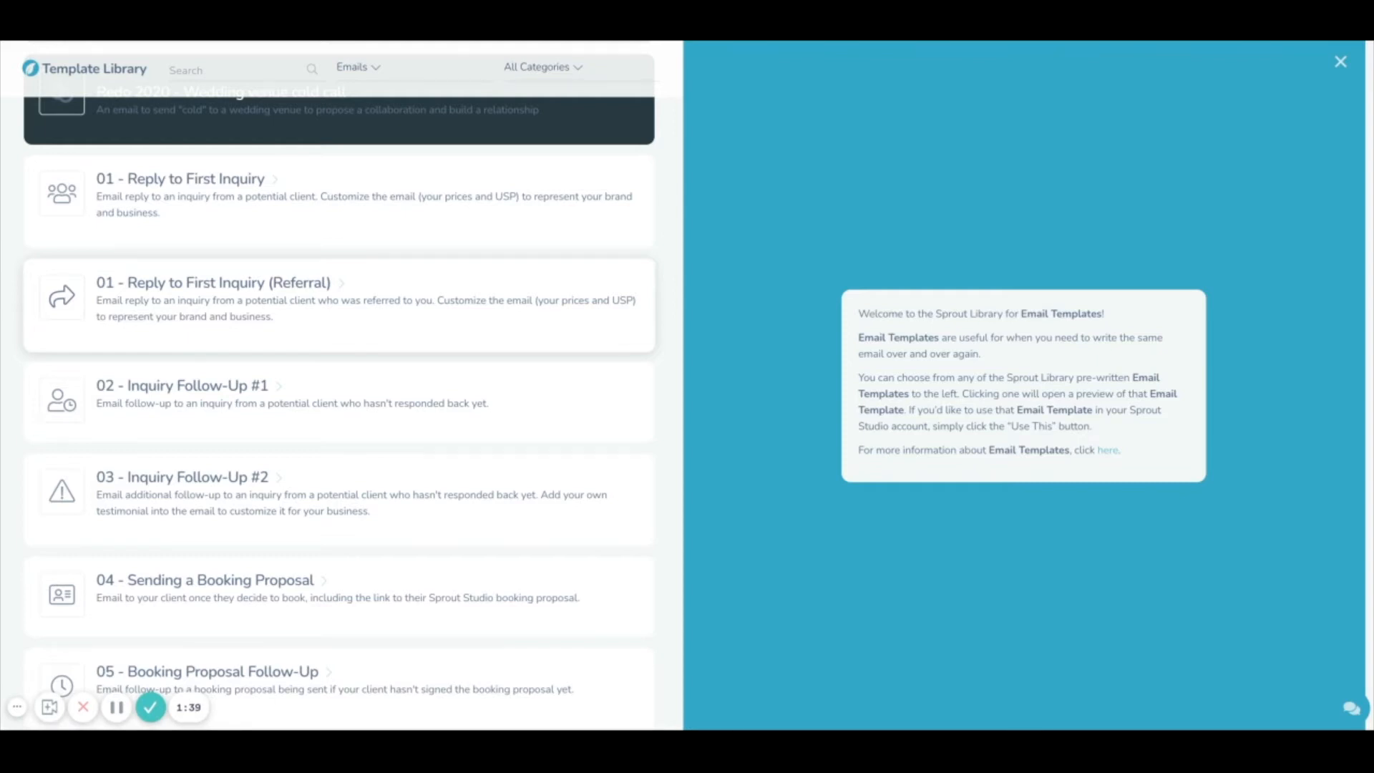
left_click(616, 325)
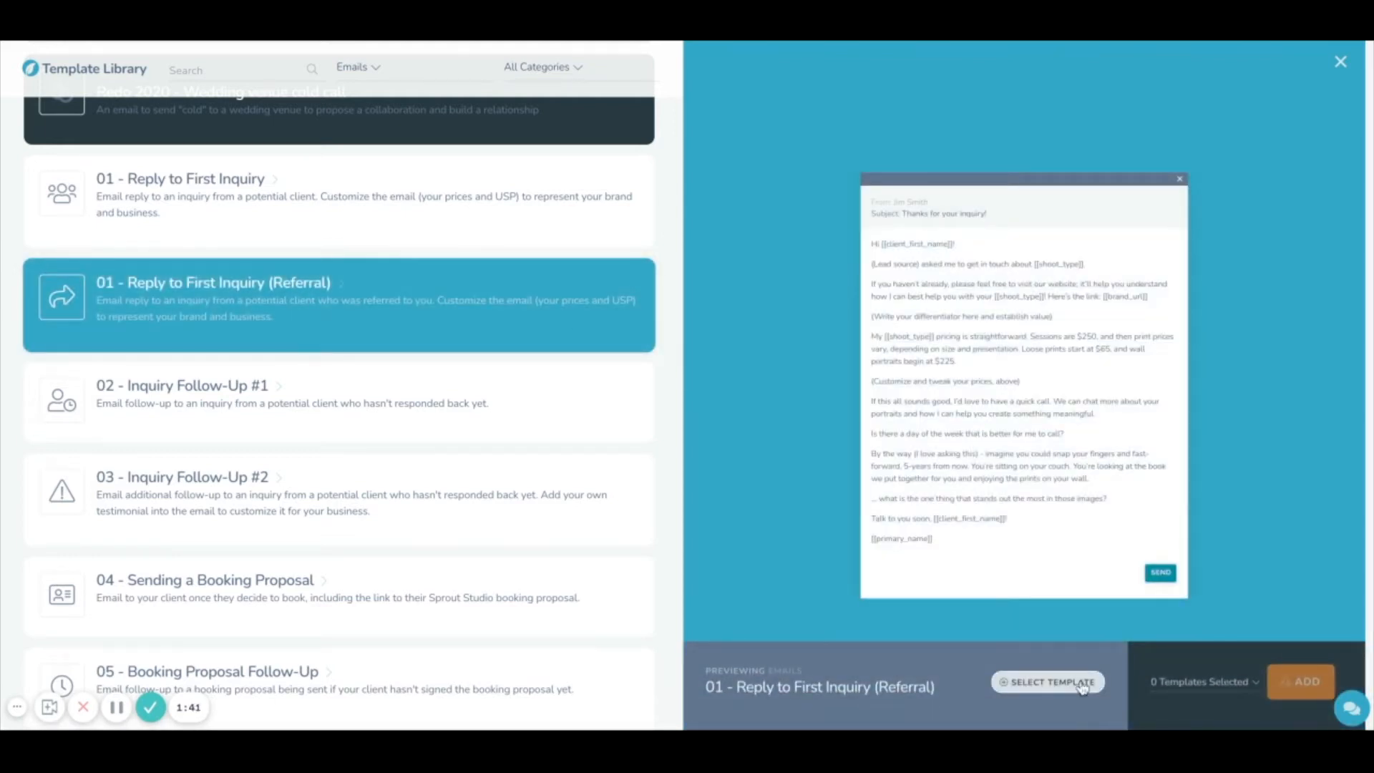
left_click(1082, 684)
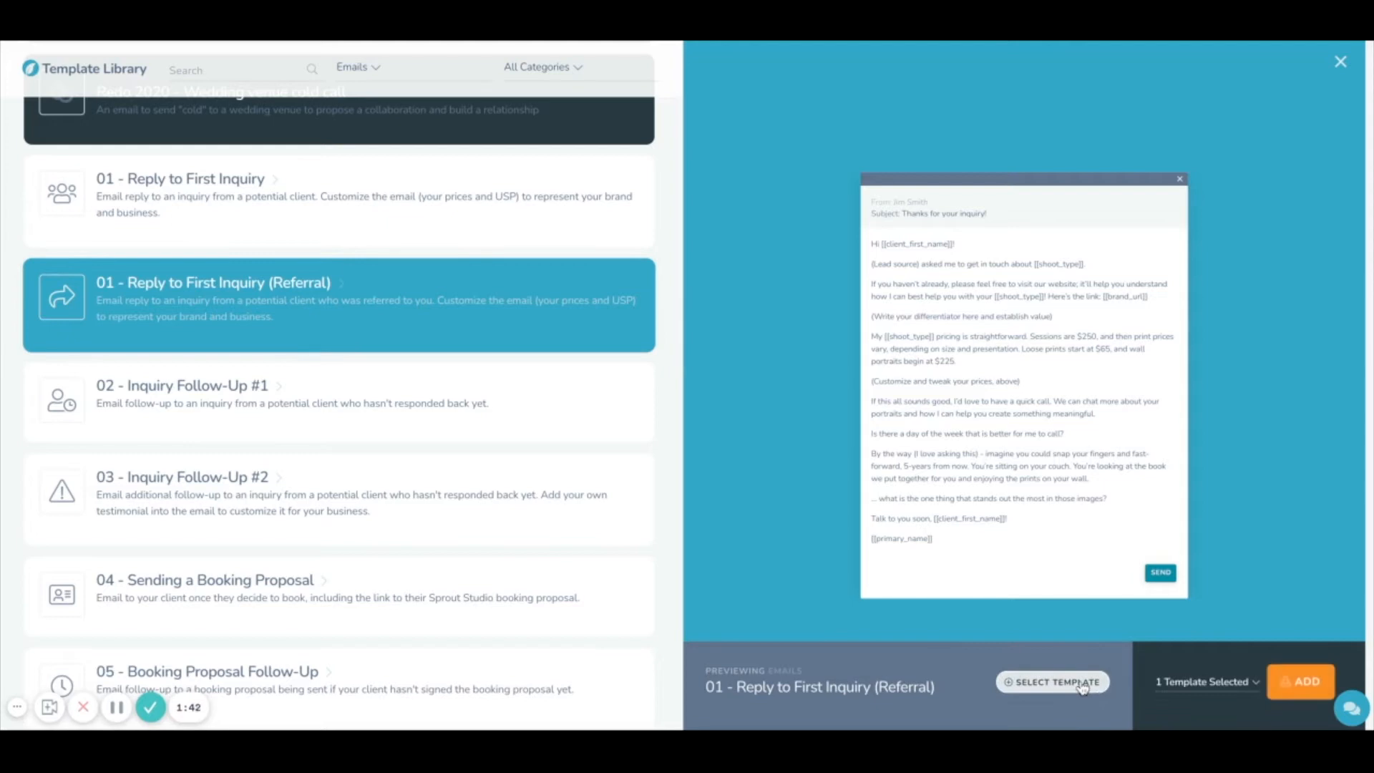
left_click(1278, 684)
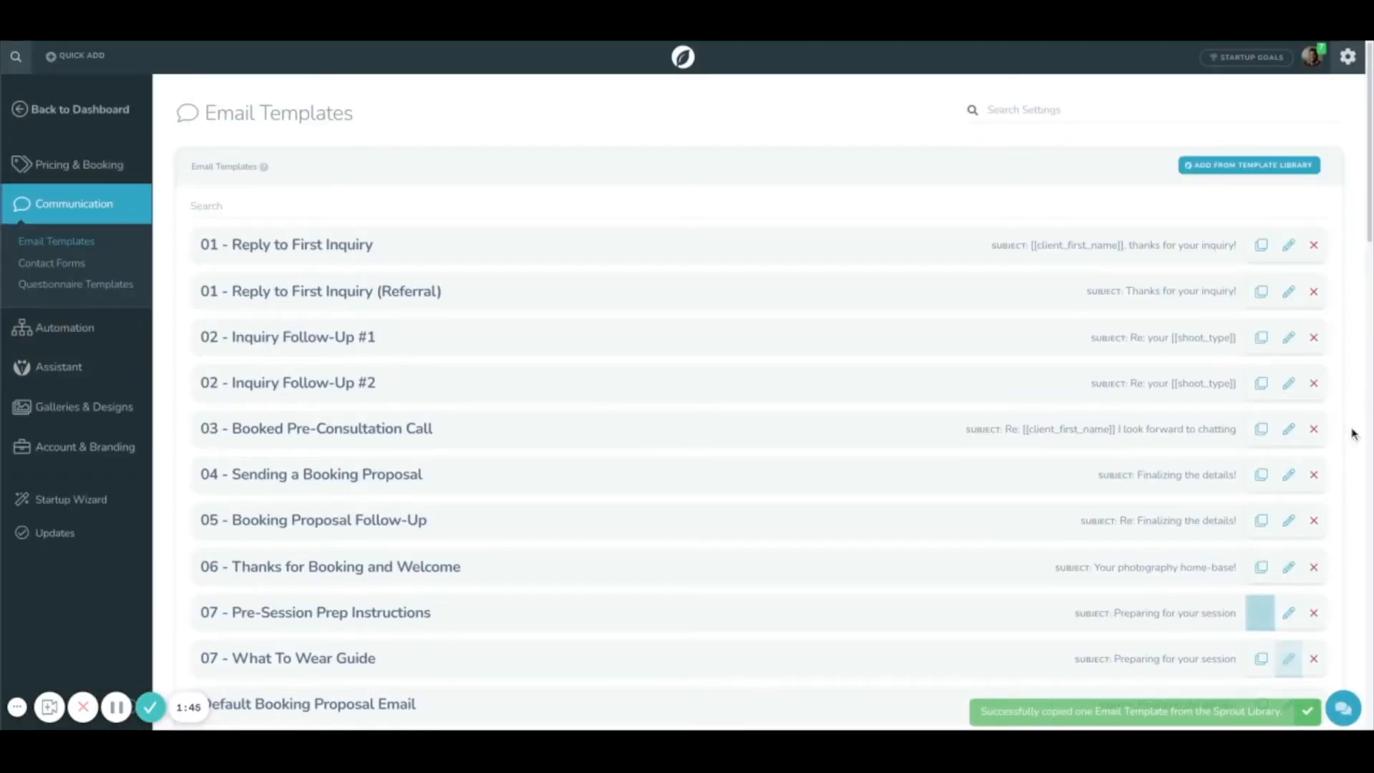
- Open the "01 - Reply to First Inquiry (Referral)" template for editing and switch its style to Pretty
left_click(1291, 291)
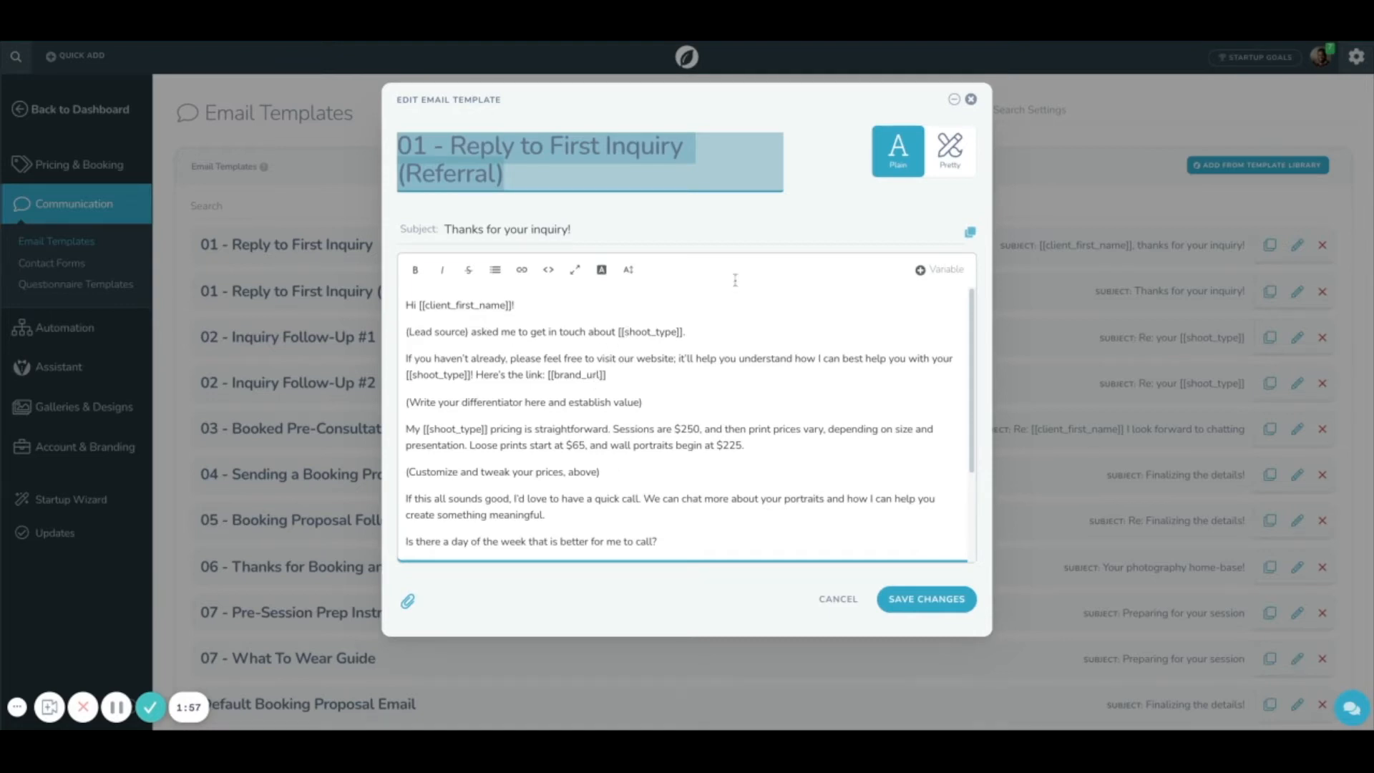
left_click(935, 170)
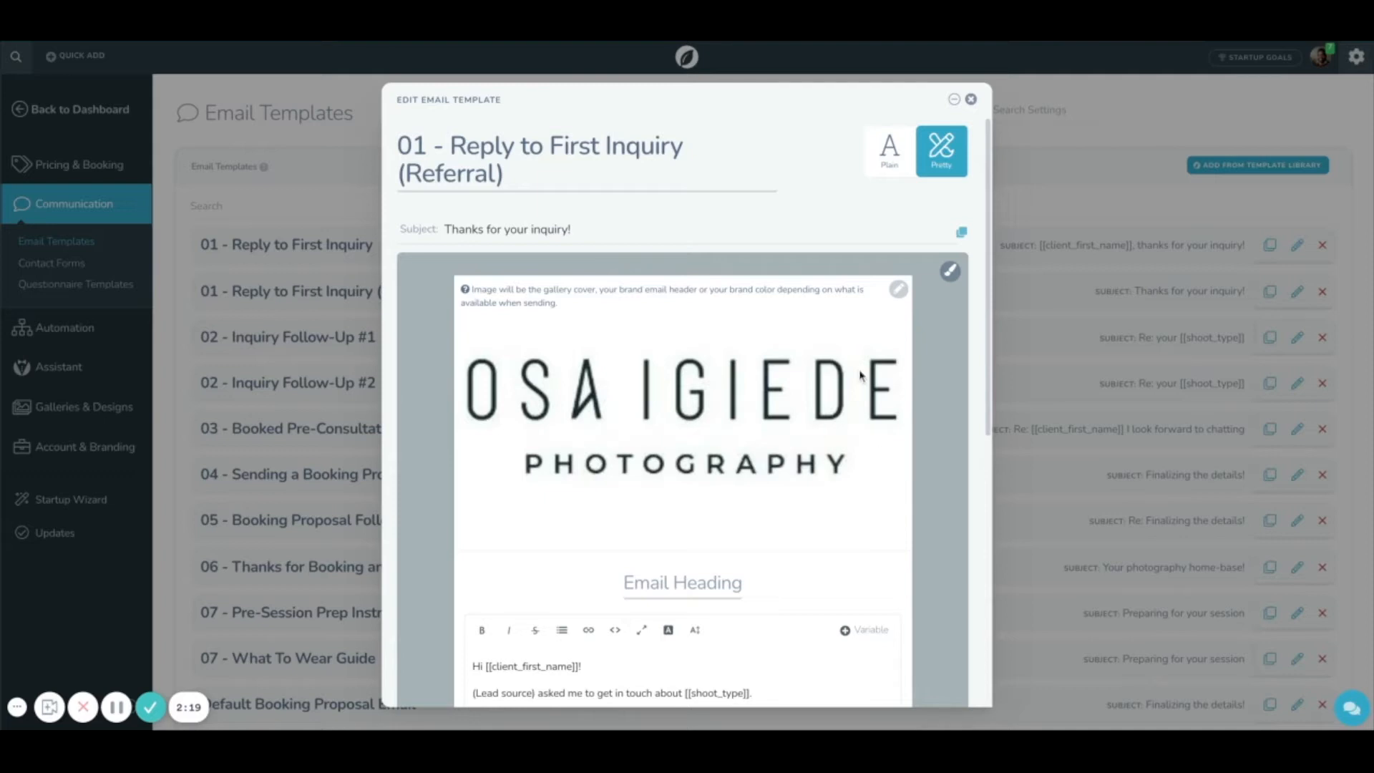
- Examine the available email header choices for the template and keep the automatic header
left_click(901, 291)
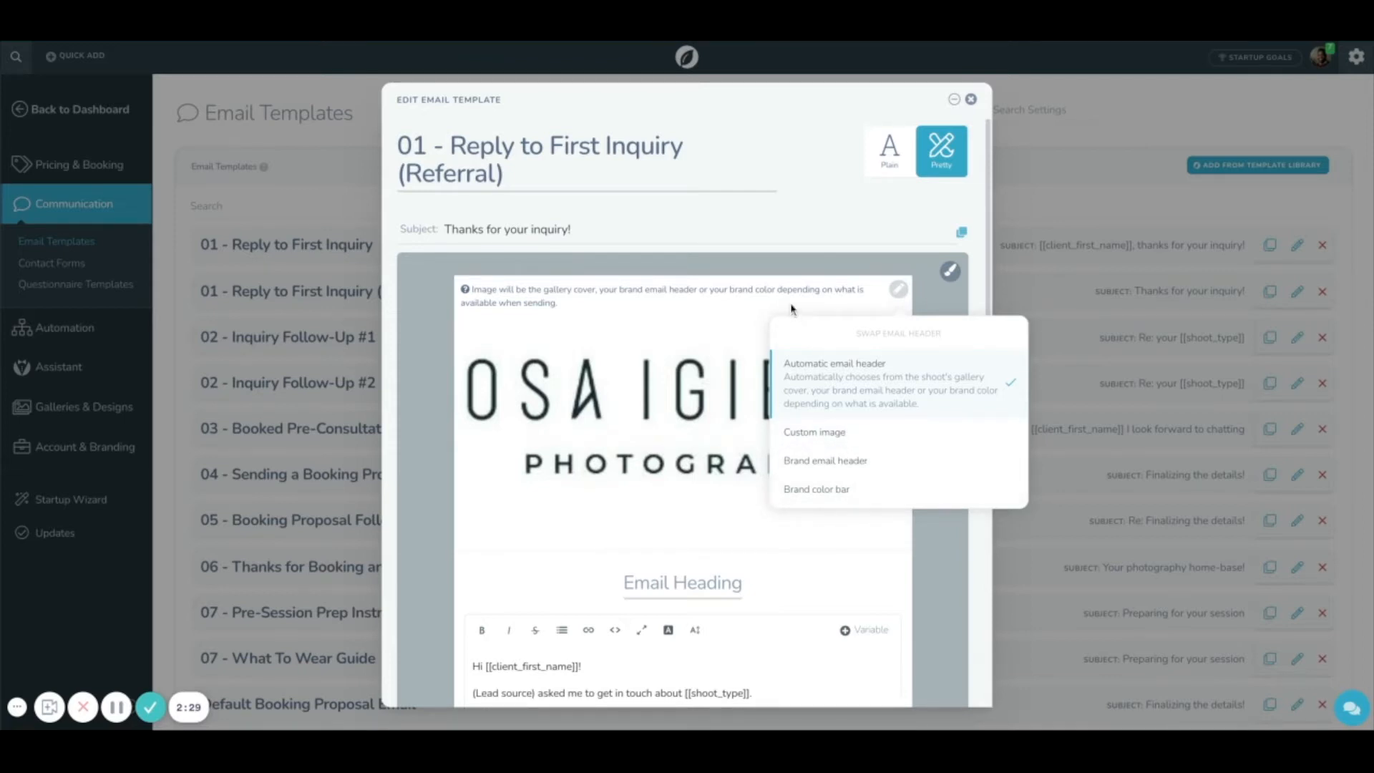
left_click(713, 309)
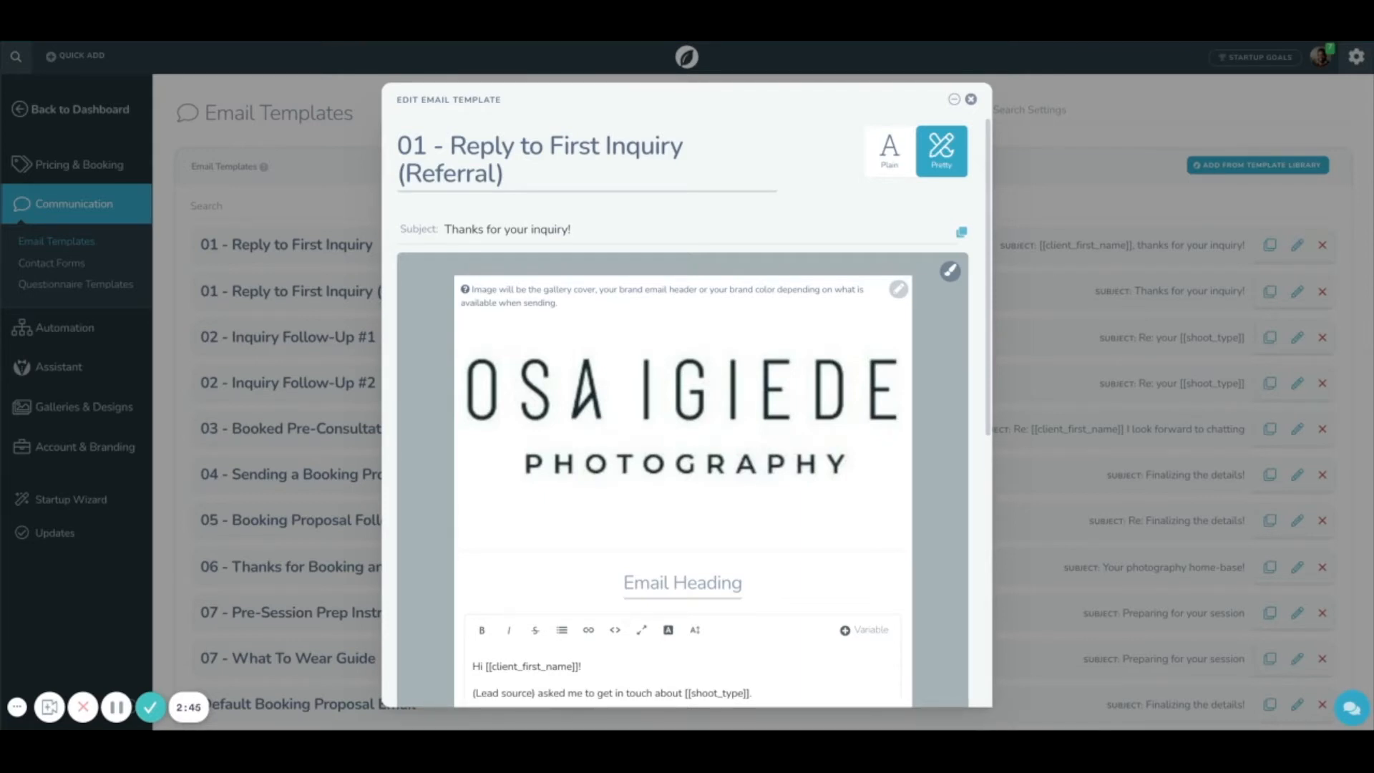
left_click(899, 290)
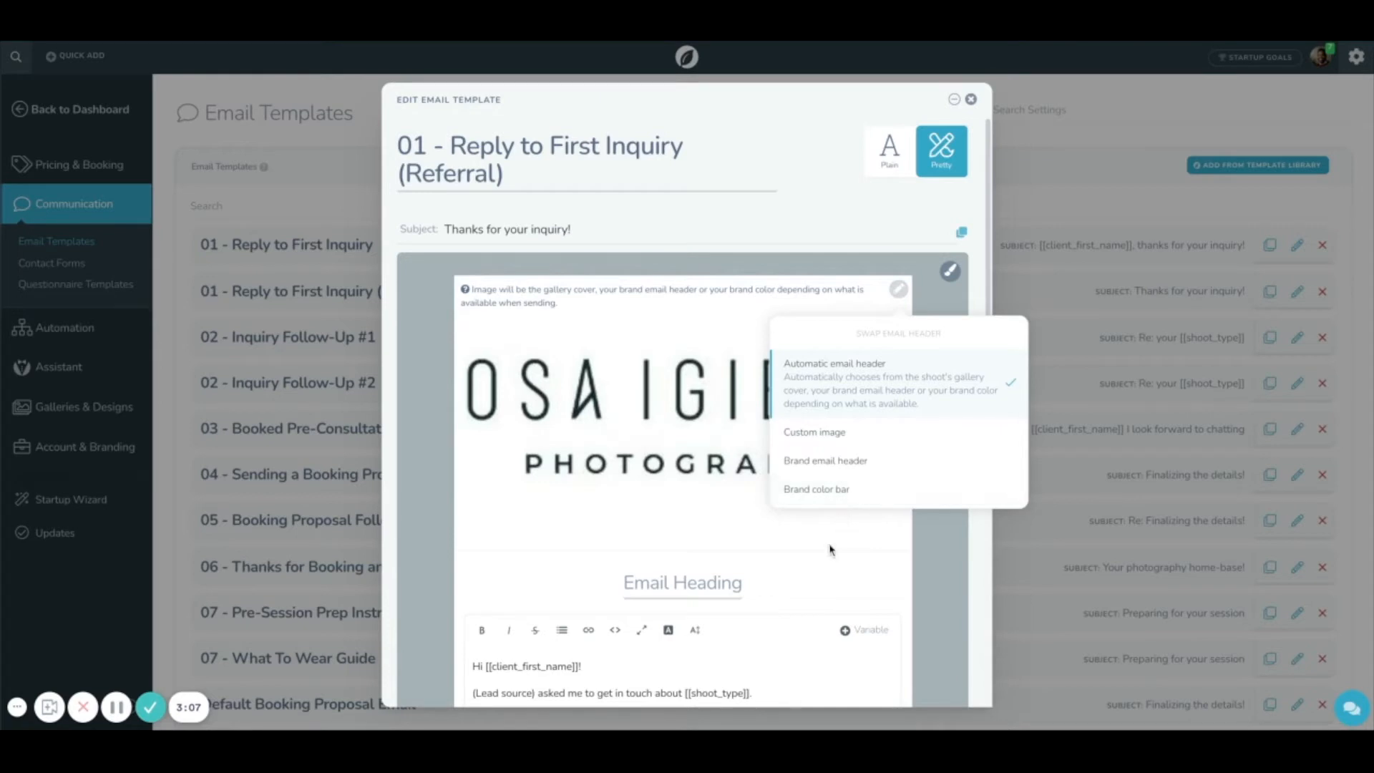
left_click(772, 581)
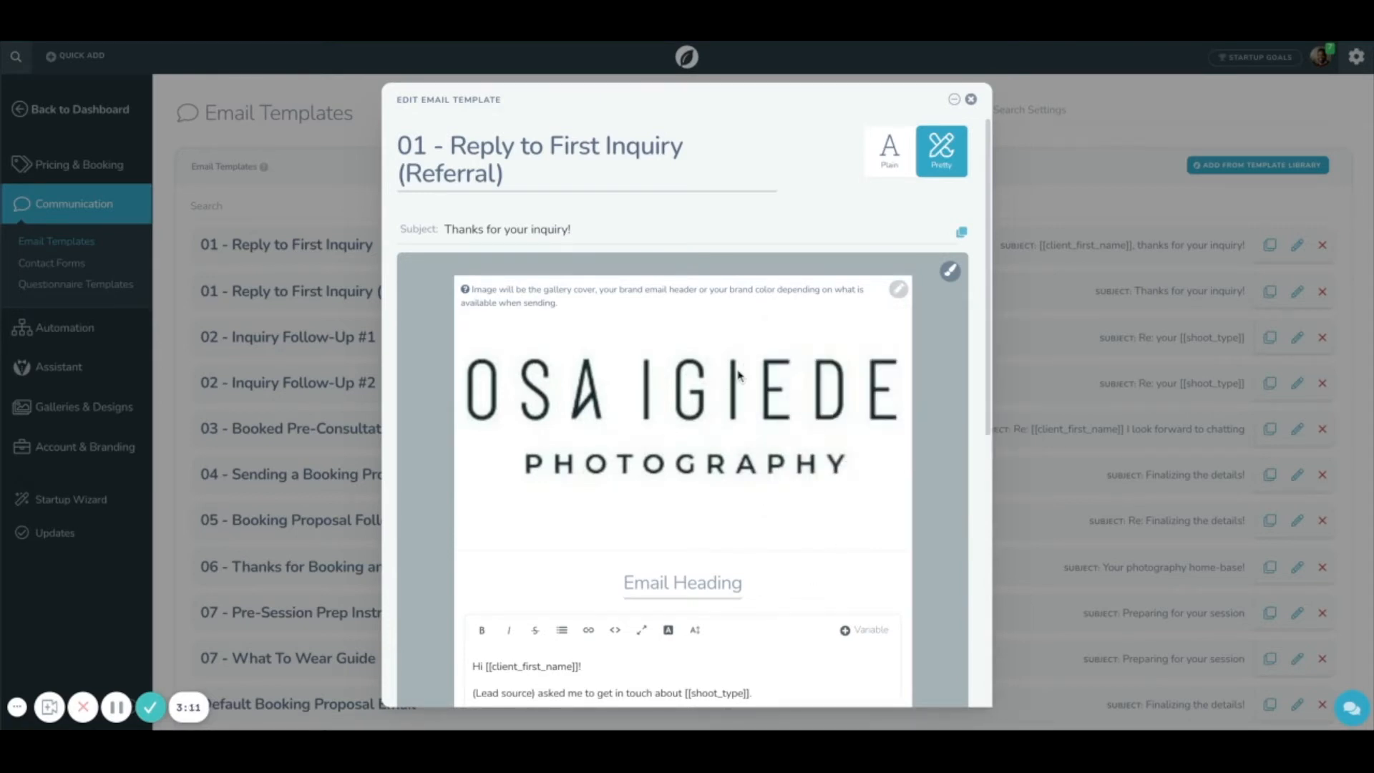
- Copy the subject line "Thanks for your inquiry!" into the email heading
left_click(561, 147)
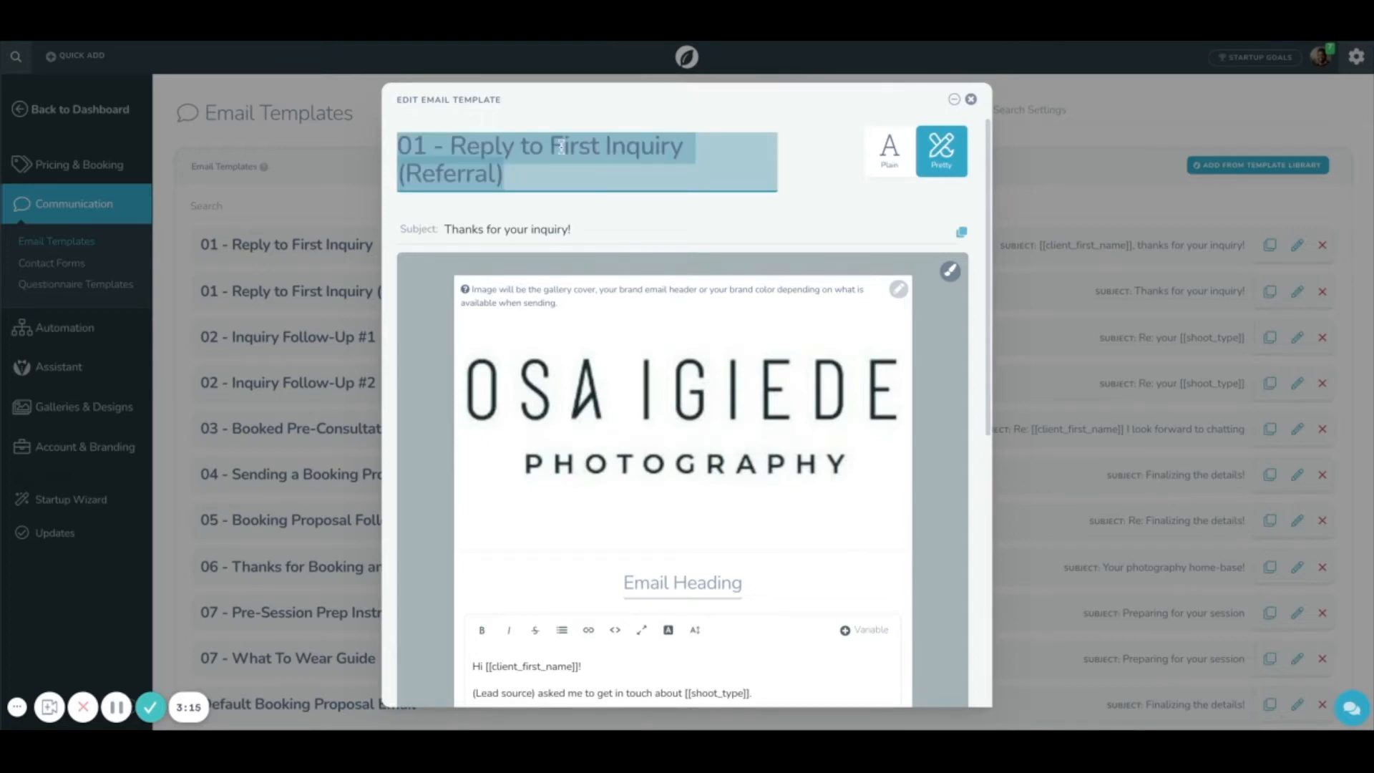
left_click(523, 229)
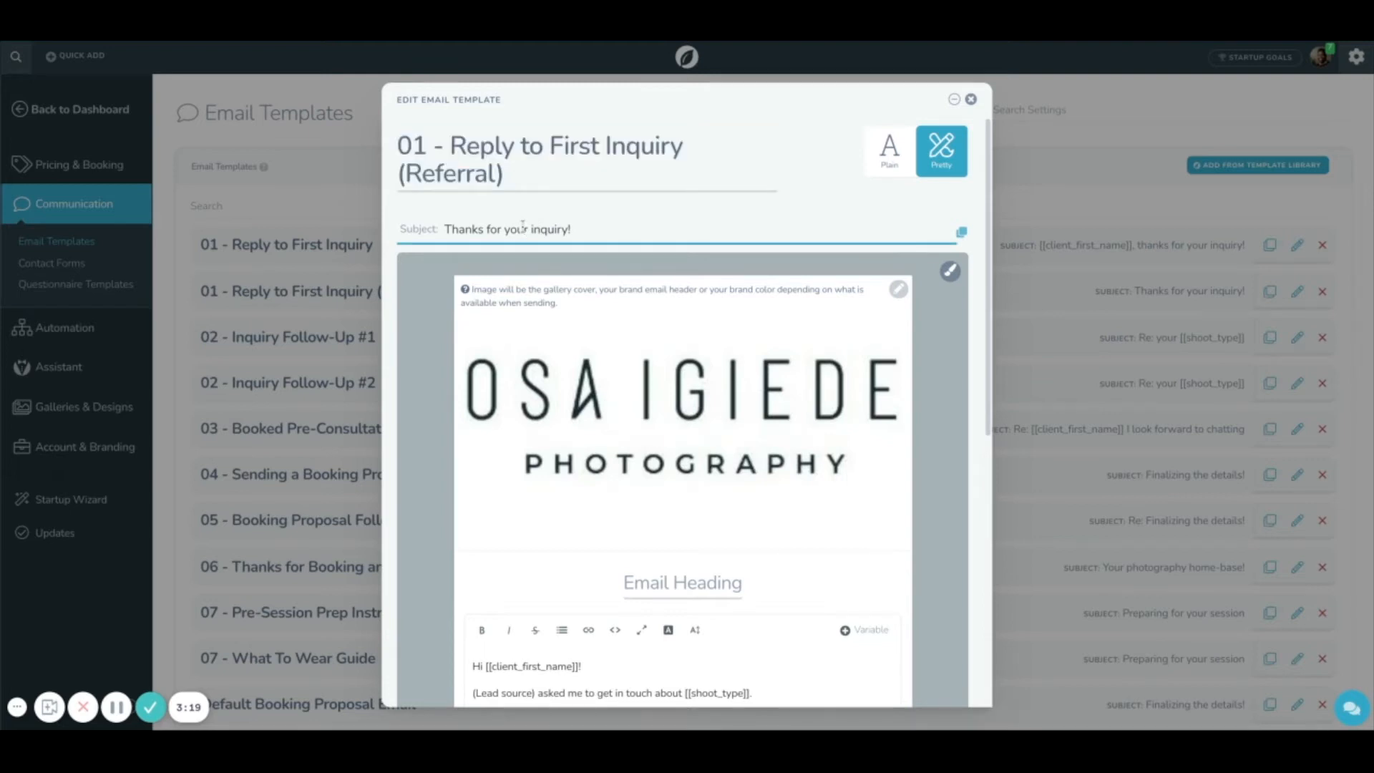
triple_click(523, 228)
key("ctrl+c")
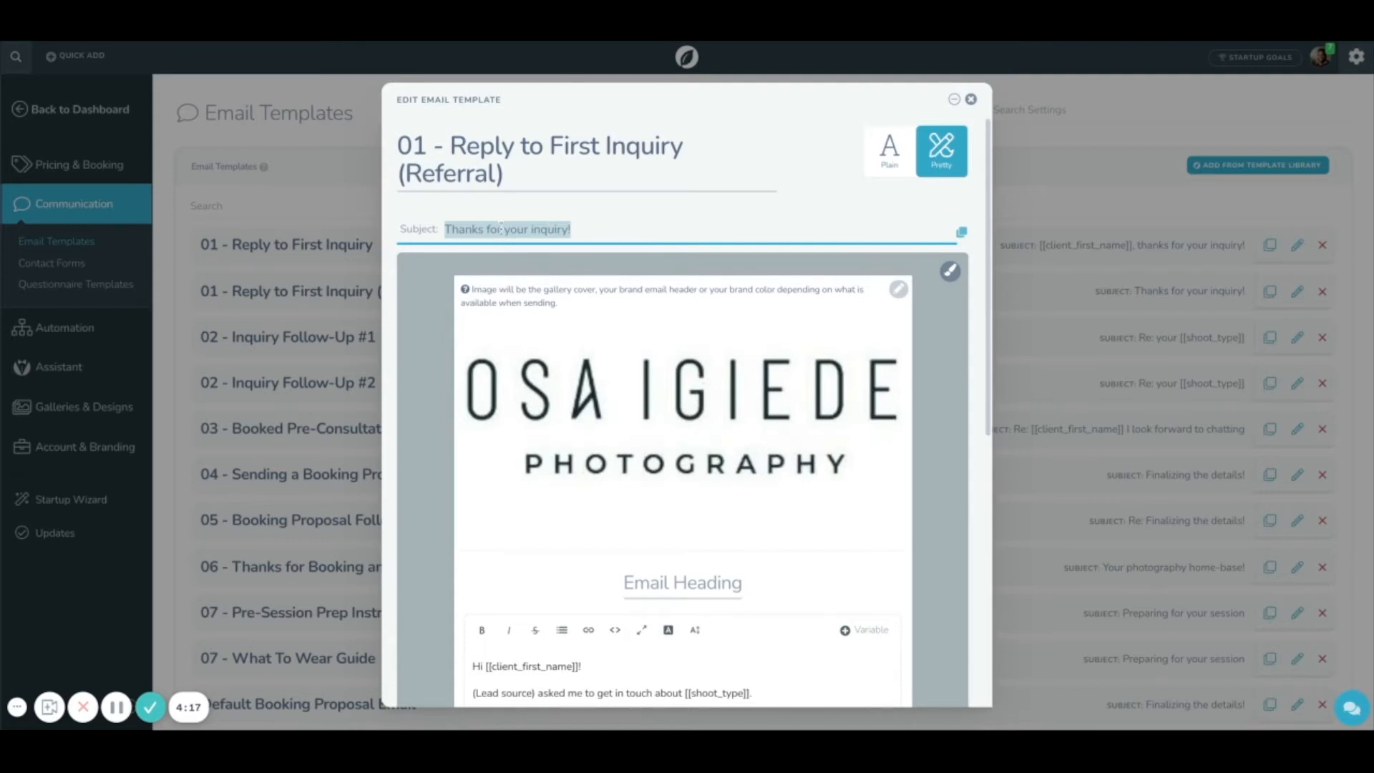
left_click(700, 580)
key("ctrl+v")
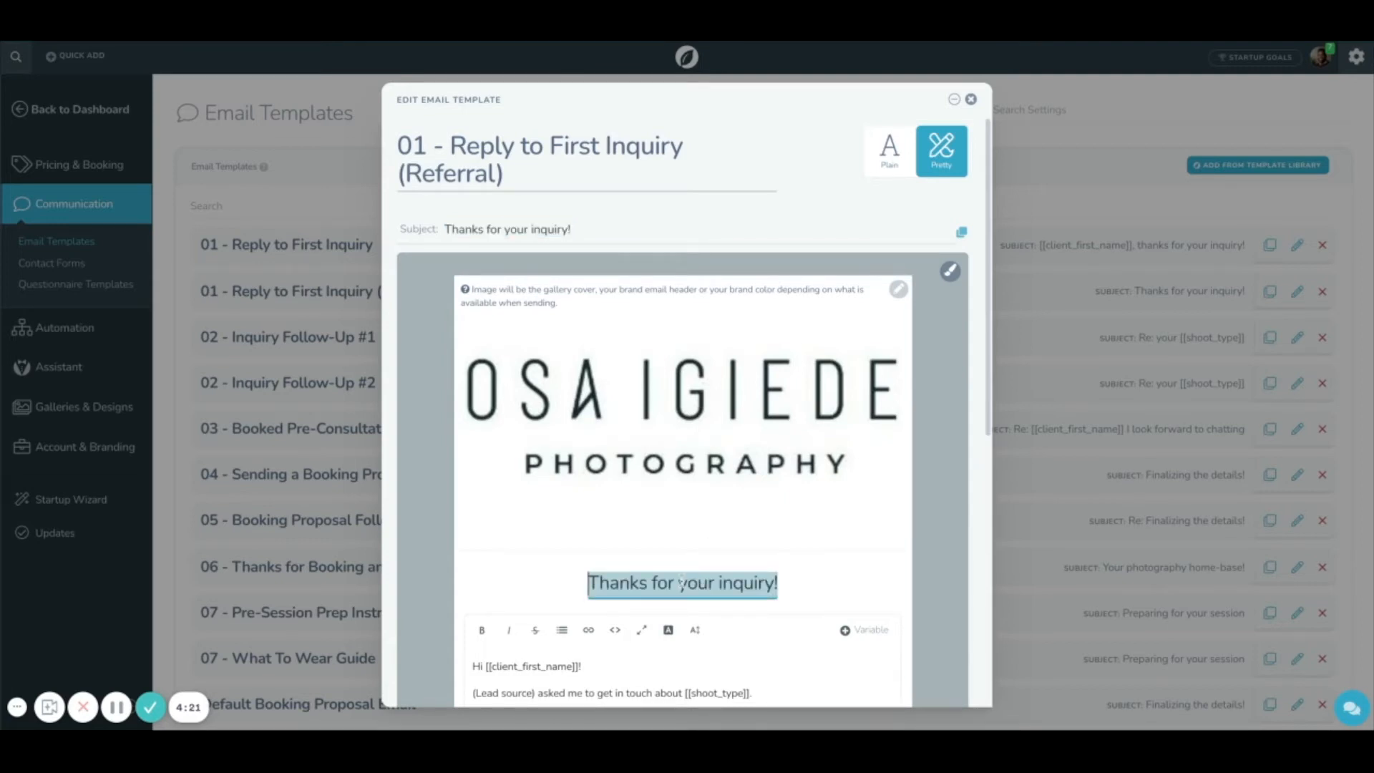
- Copy the [[client_first_name]] variable from the greeting to the start of the email heading, followed by a comma and a space
scroll(593, 584, "down", 2)
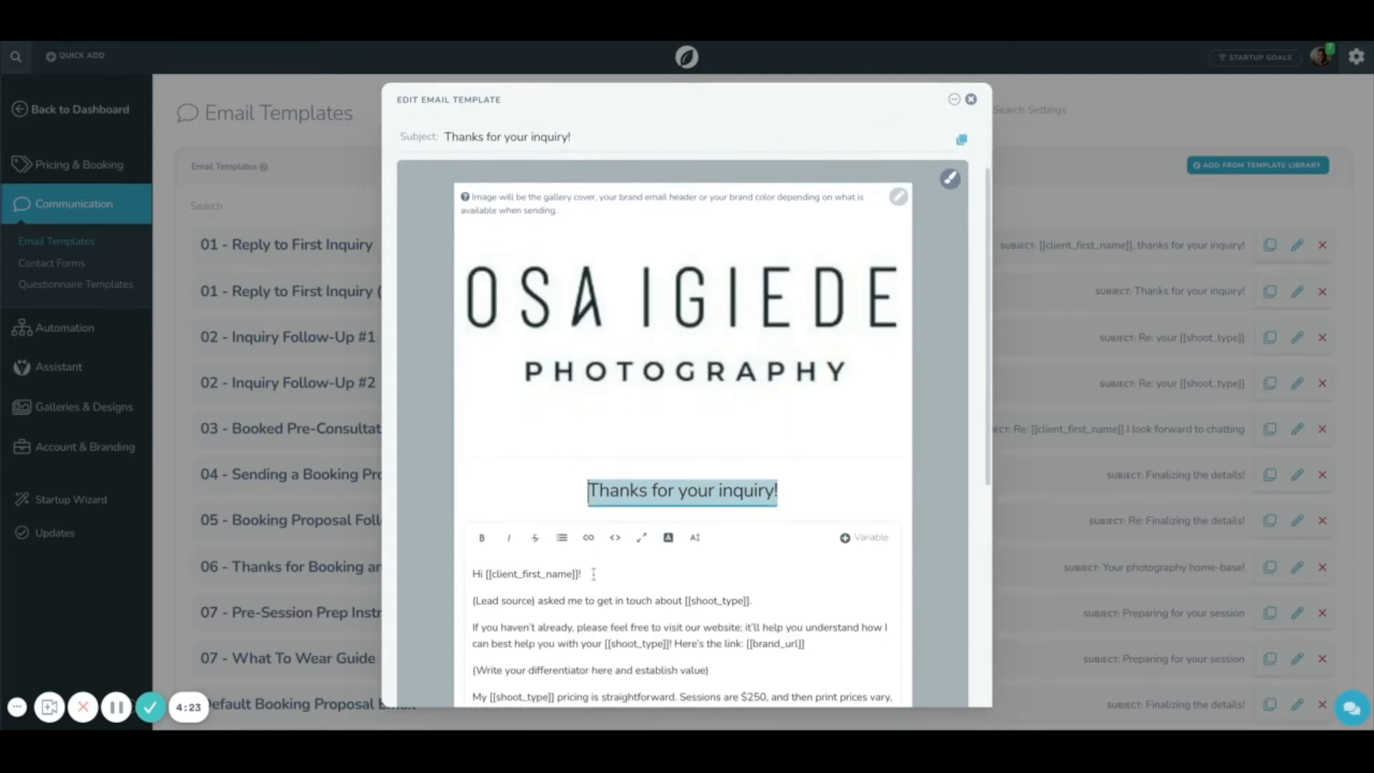
double_click(577, 574)
left_click_drag(578, 577, 485, 574)
key("ctrl+c")
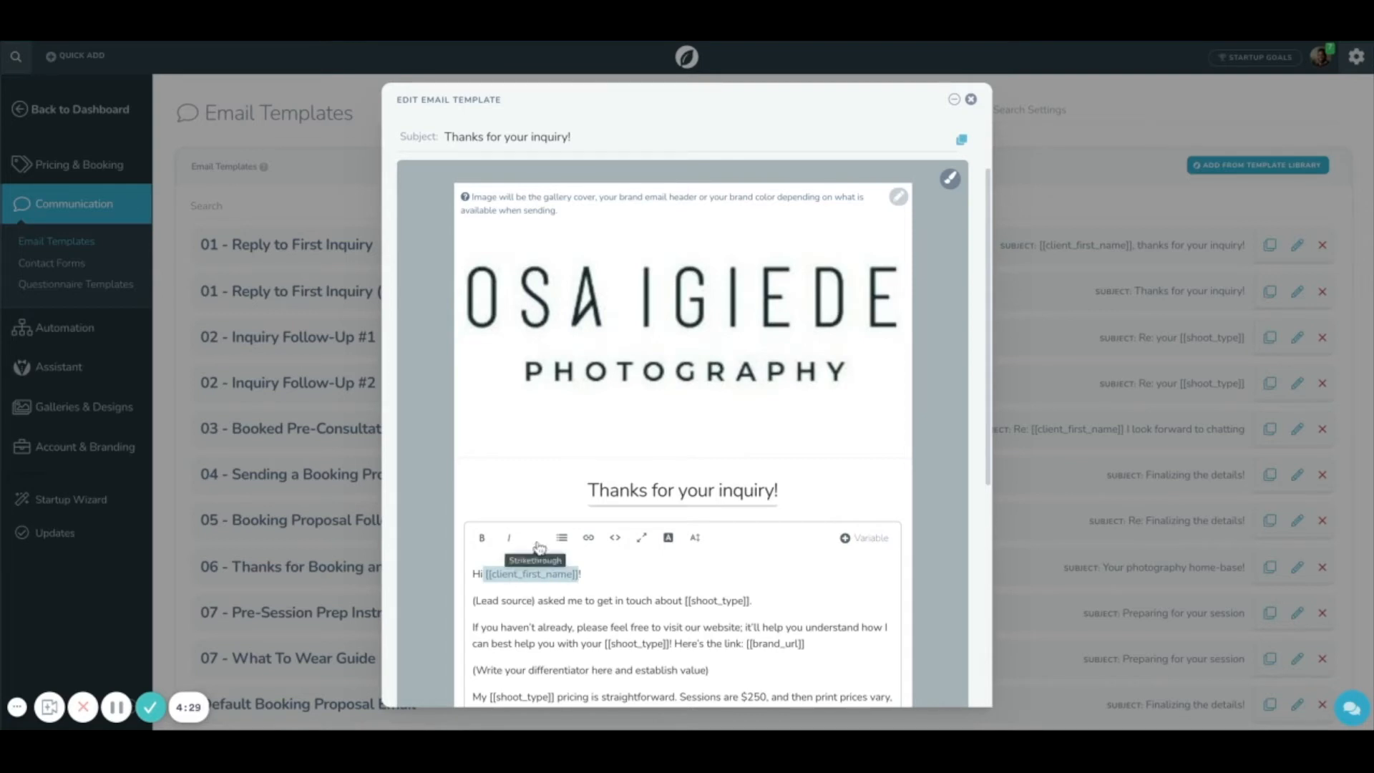
triple_click(591, 489)
left_click(591, 490)
key("ctrl+v")
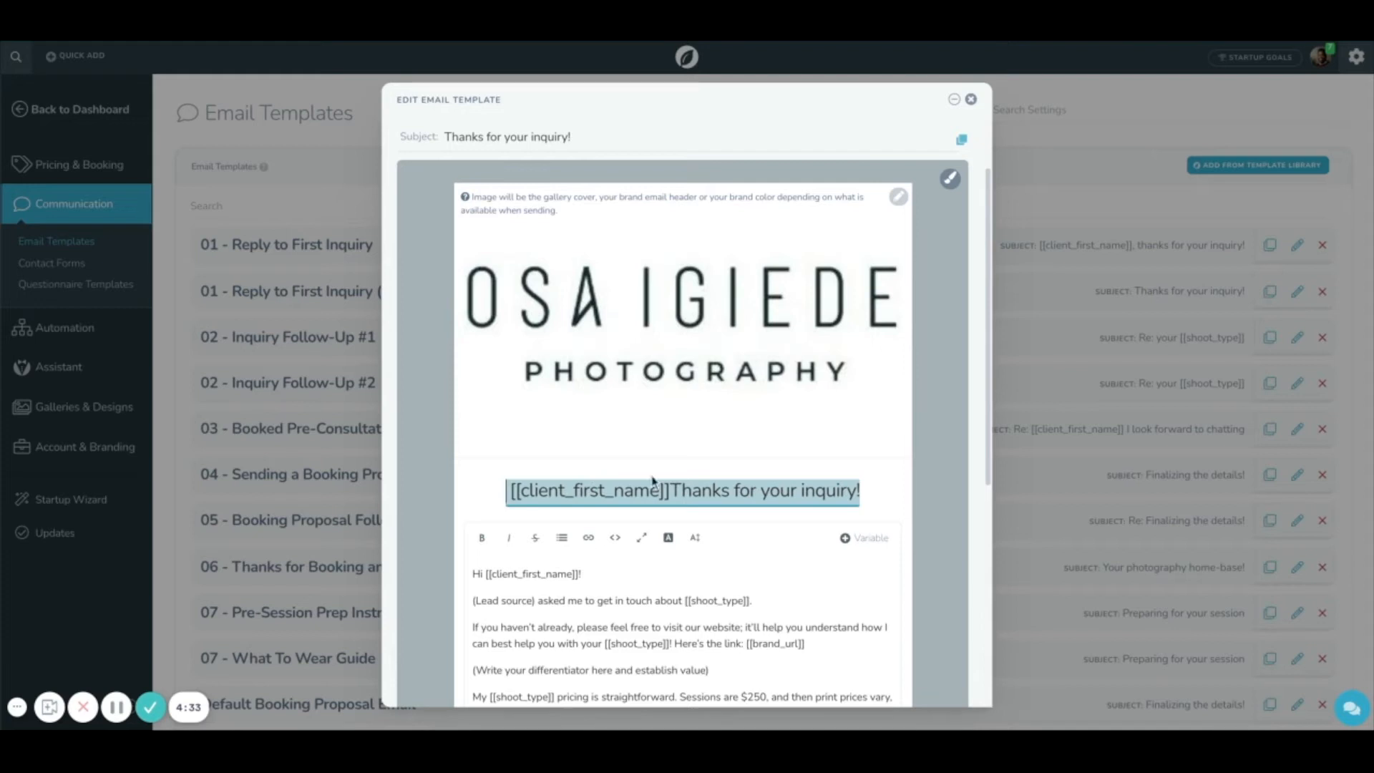
left_click(671, 489)
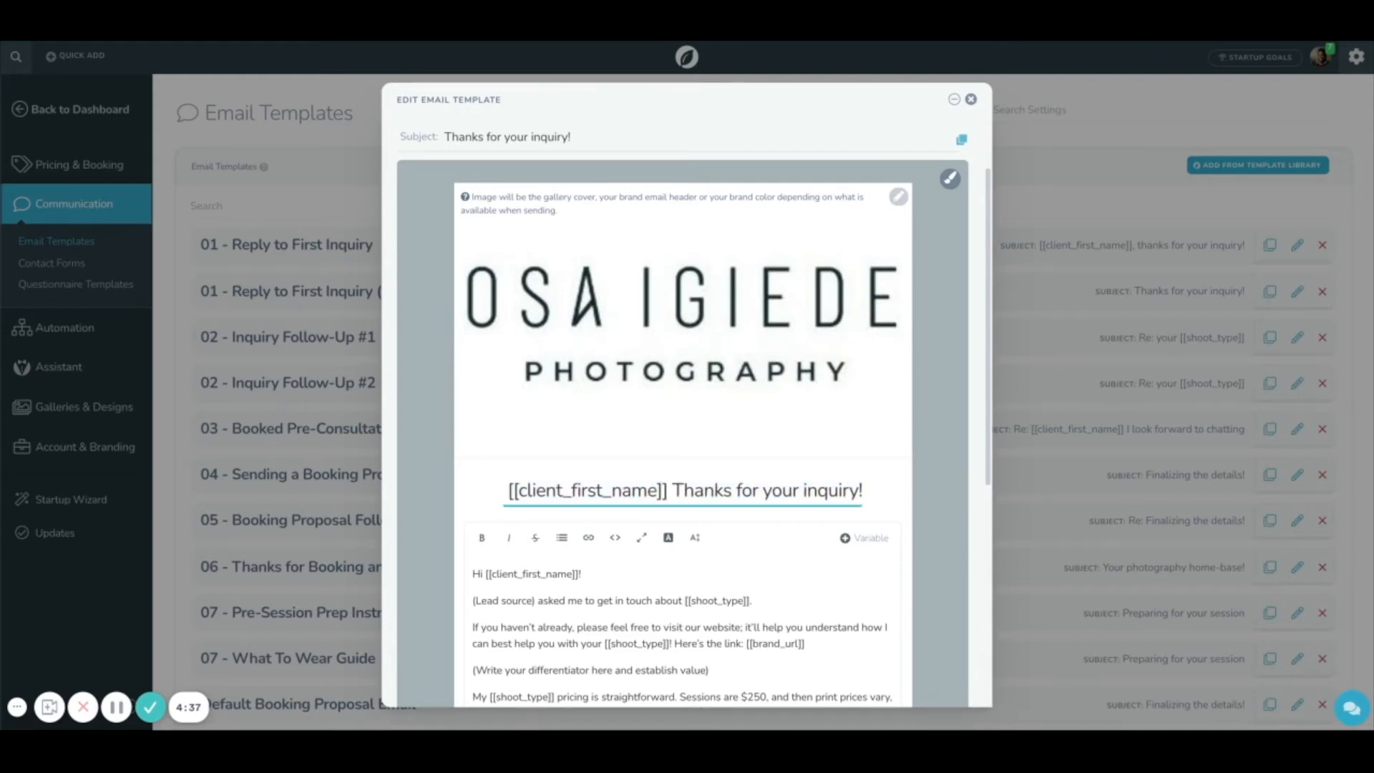
key("ctrl+a")
left_click(670, 488)
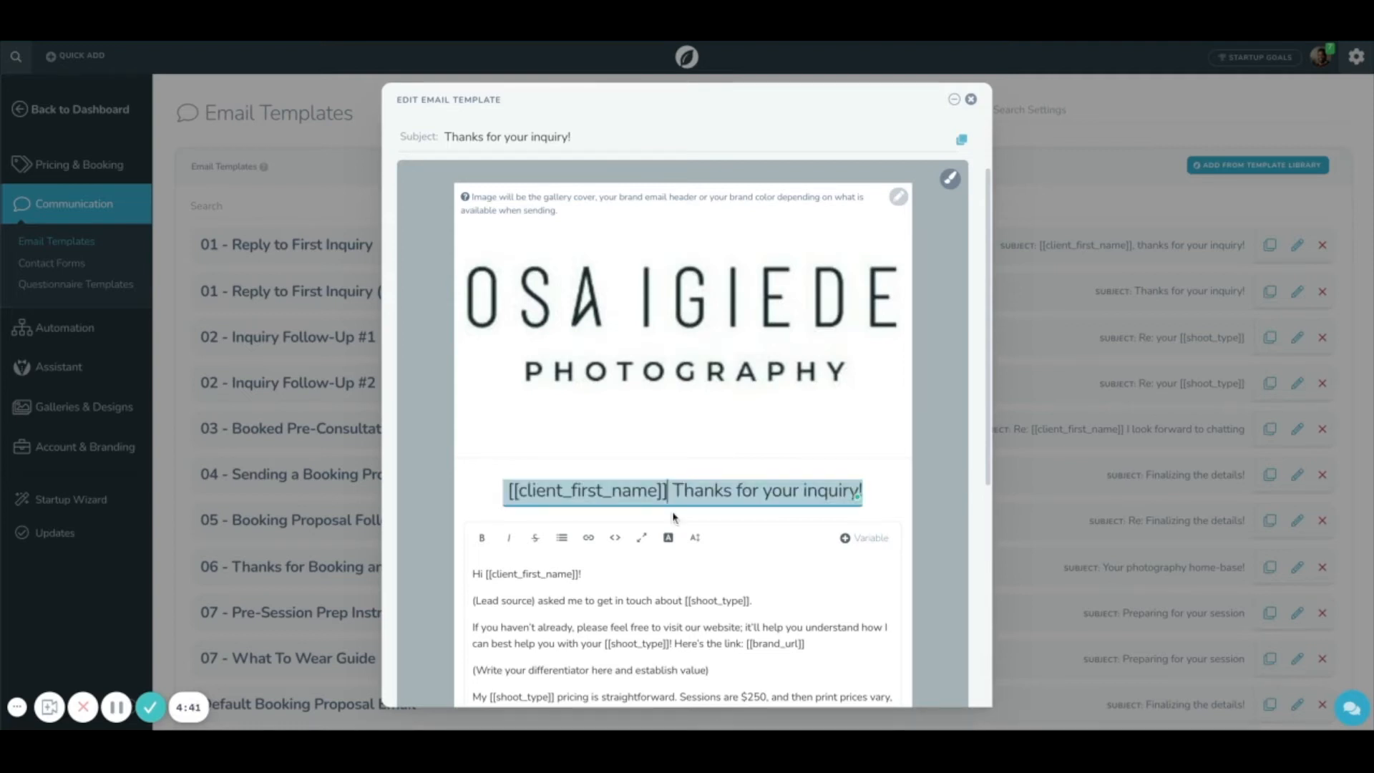
type(",")
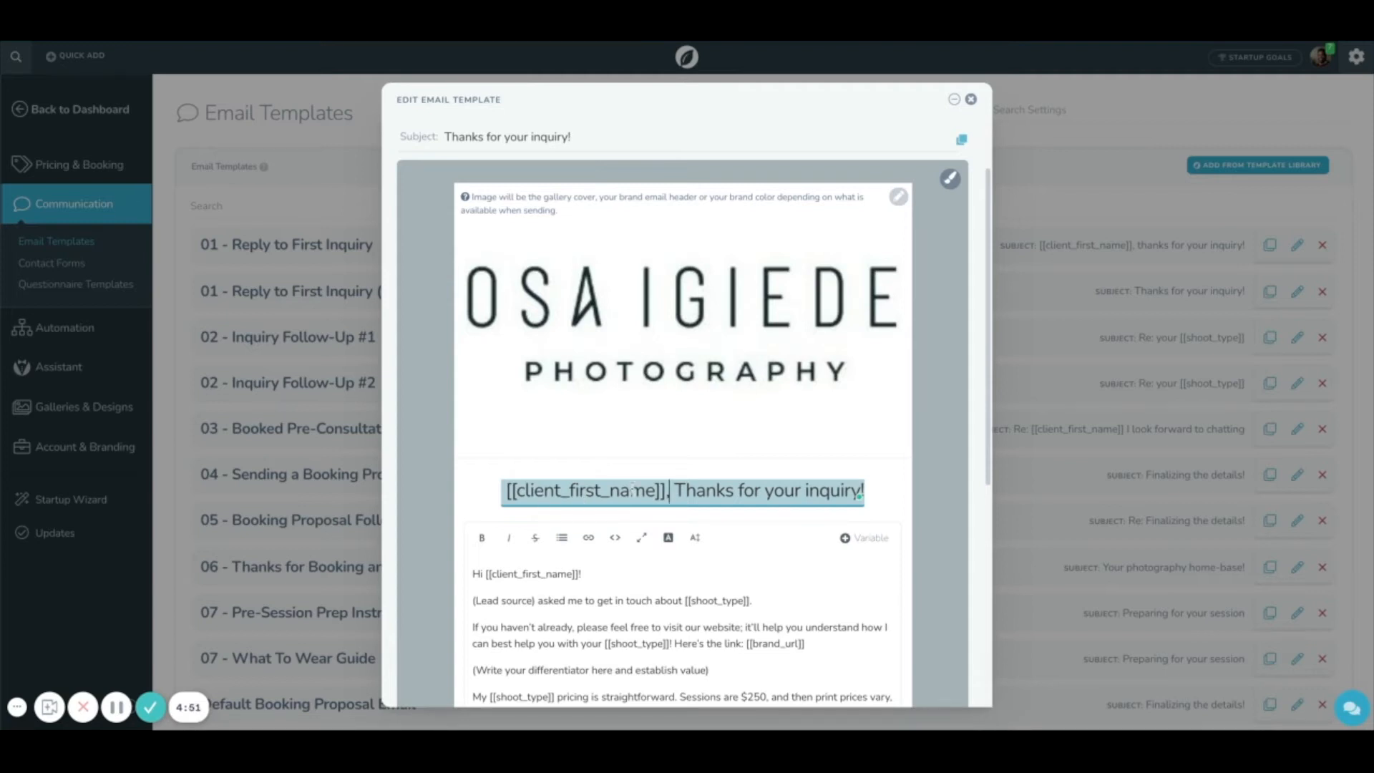
- Replace the subject line with the heading text "[[client_first_name]], Thanks for your inquiry!"
scroll(779, 604, "down", 1)
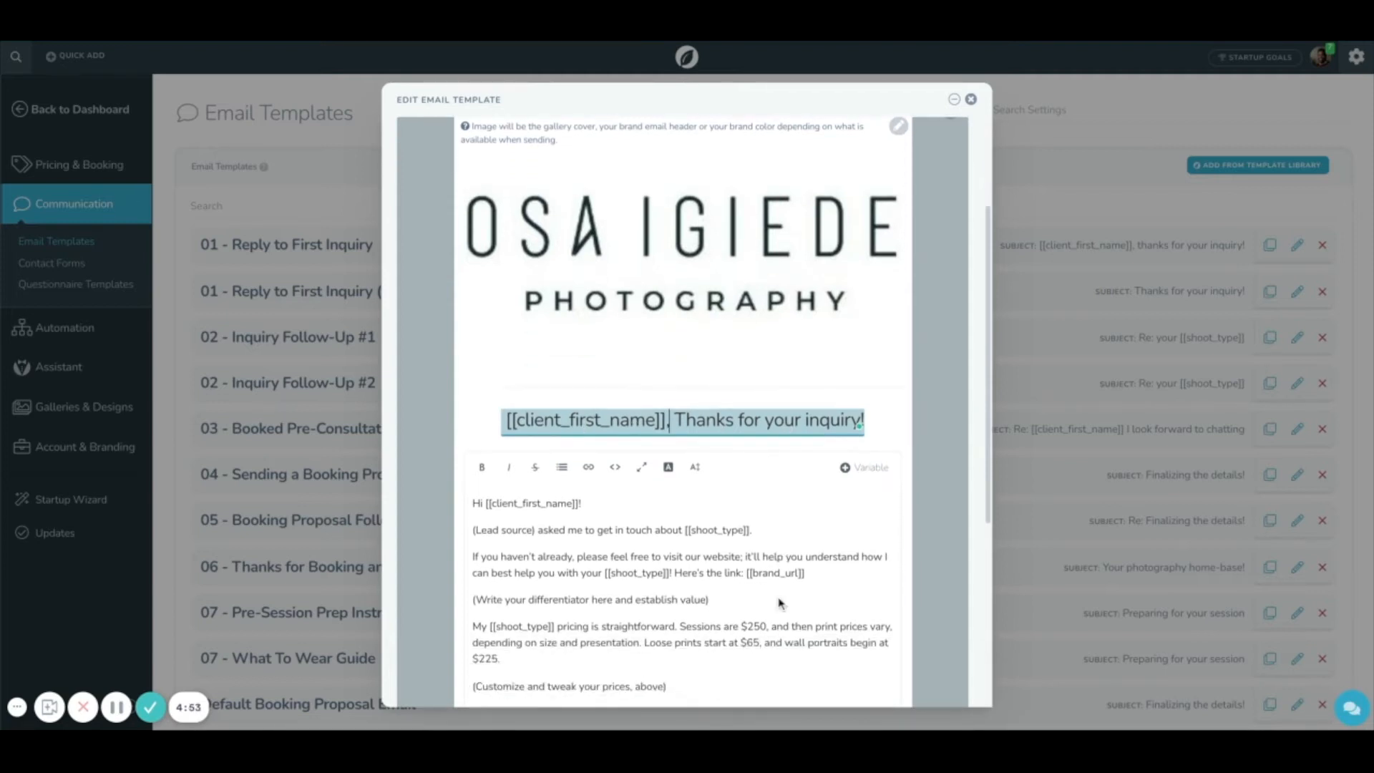
scroll(780, 603, "down", 1)
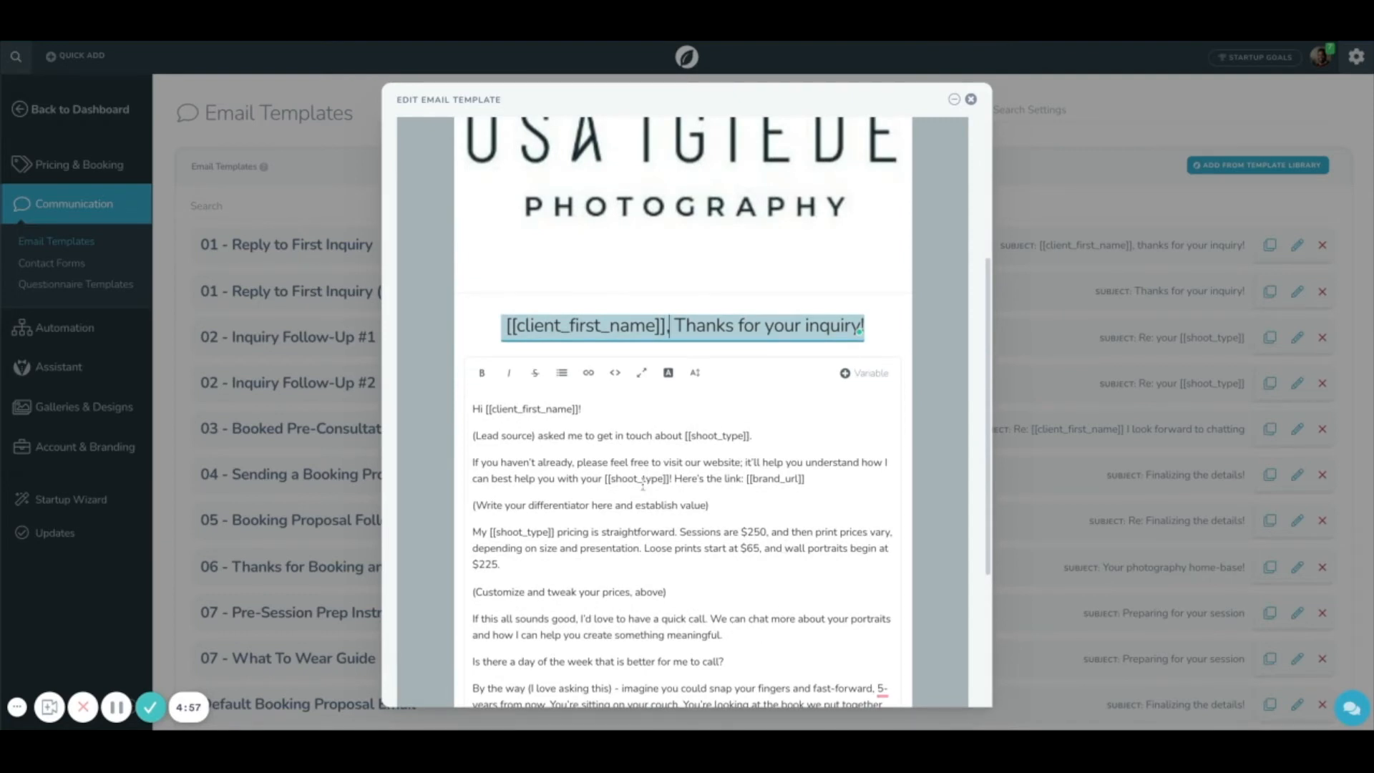
scroll(642, 485, "down", 1)
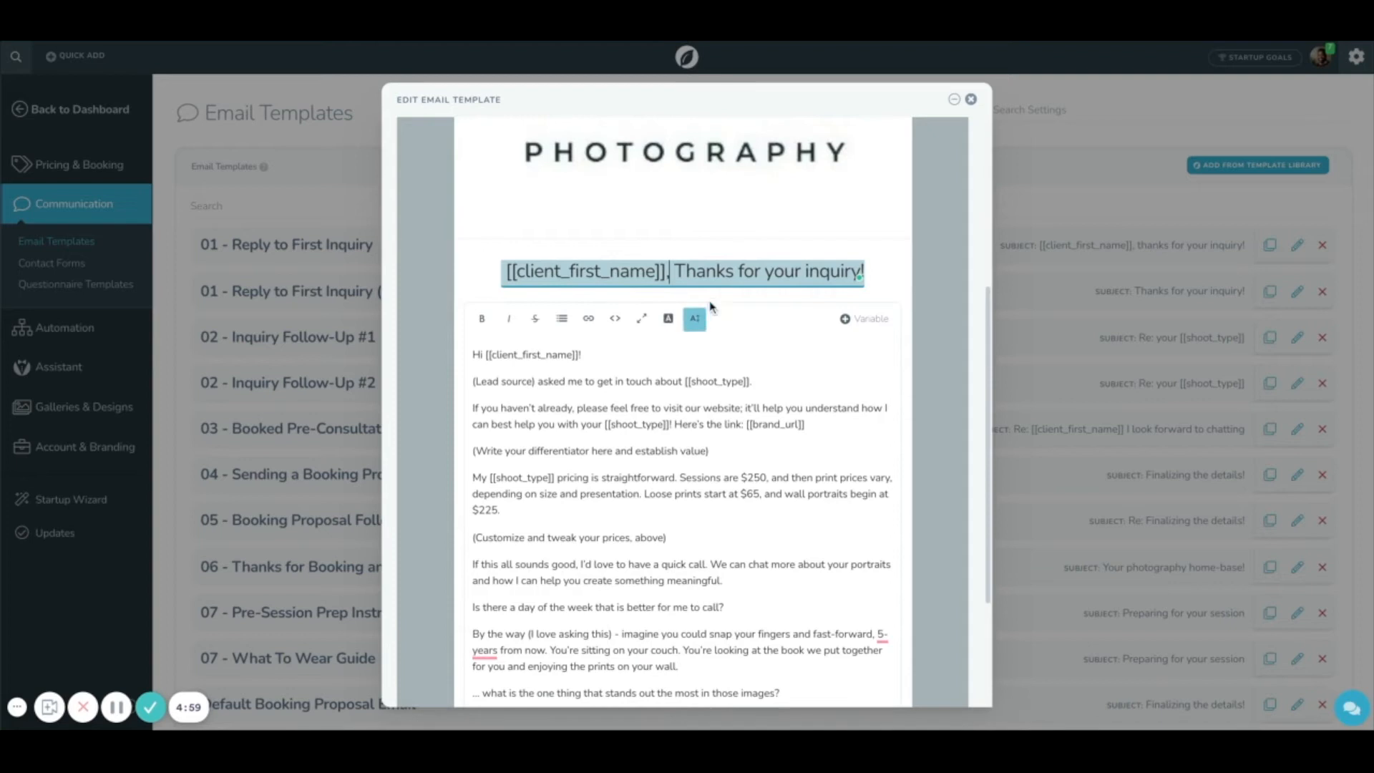
triple_click(716, 271)
key("ctrl+c")
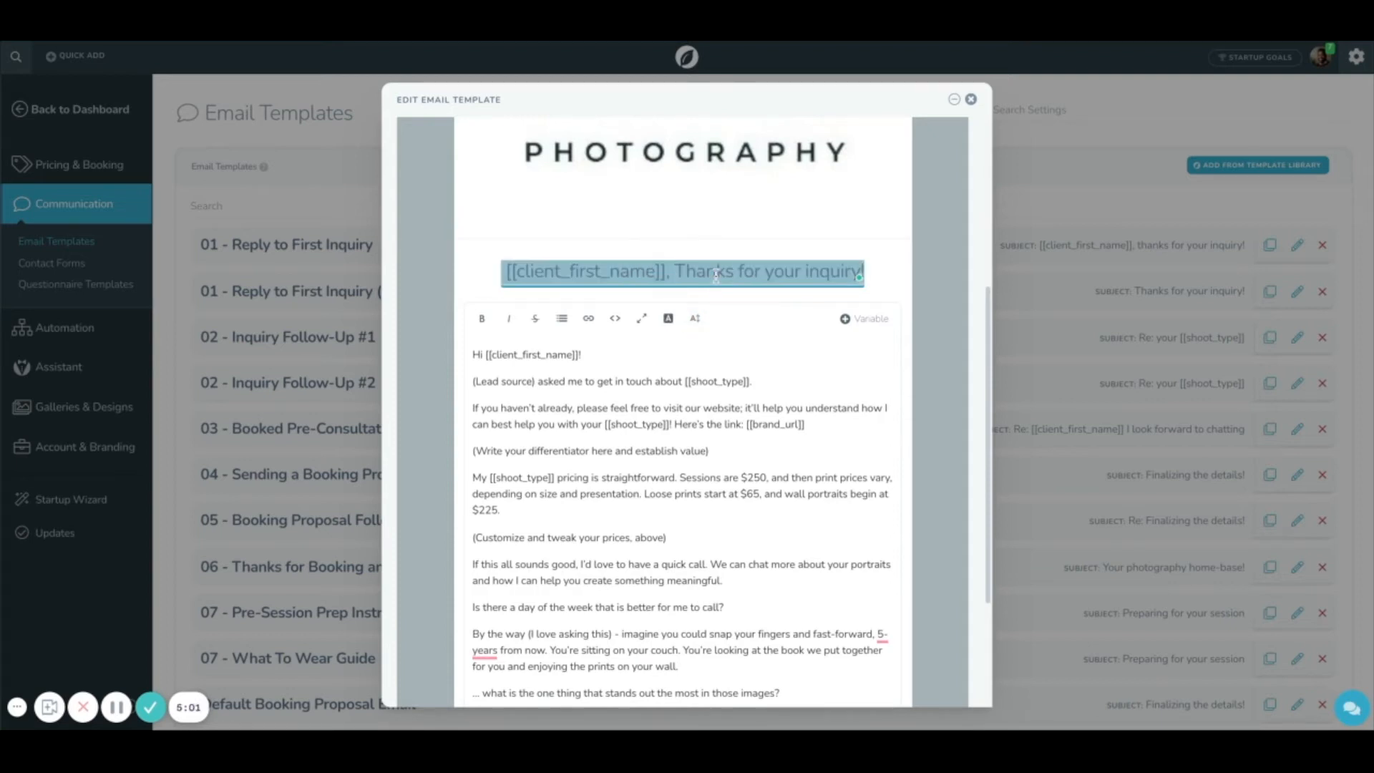
scroll(716, 272, "up", 5)
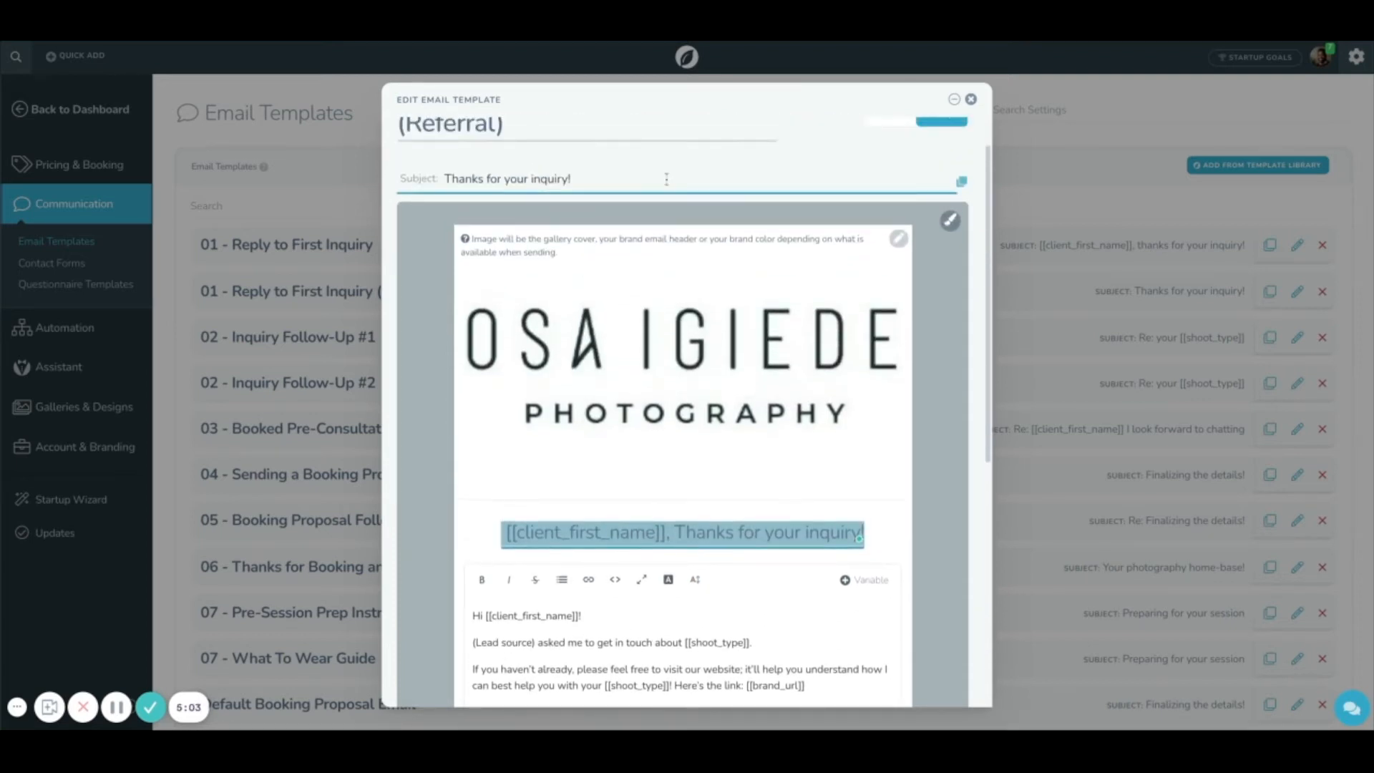
triple_click(667, 179)
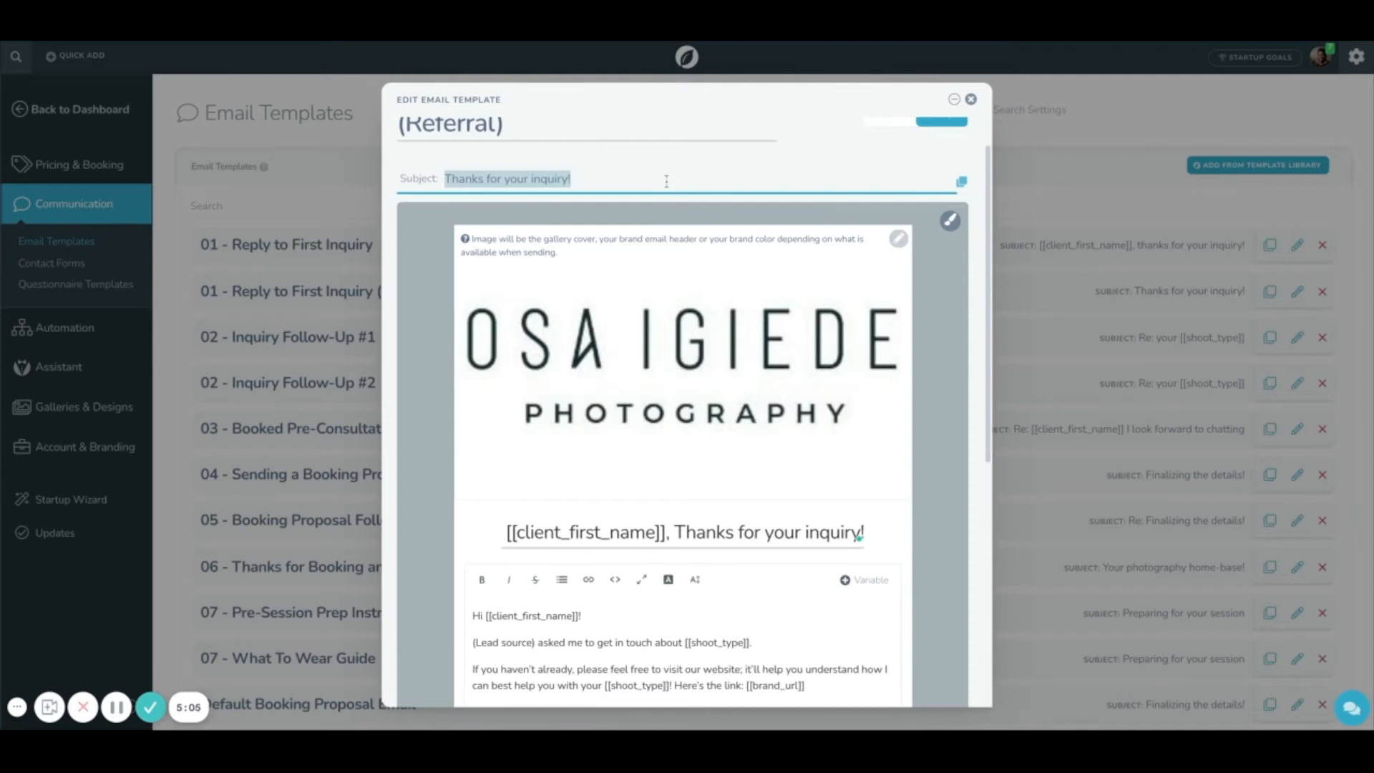
key("ctrl+v")
- Delete the placeholder line "(Customize and tweak your prices, above)" from the email body
scroll(758, 464, "down", 4)
scroll(757, 464, "down", 2)
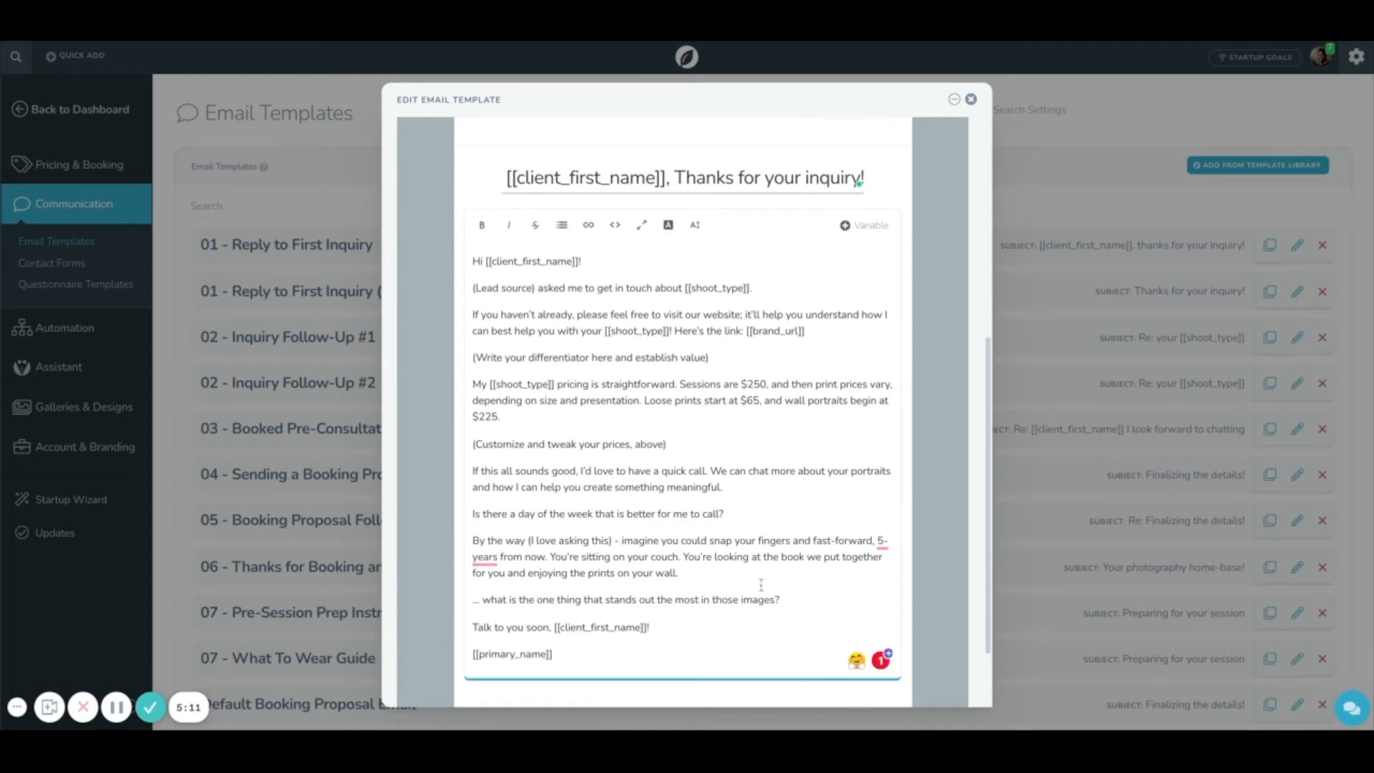
left_click_drag(608, 444, 674, 447)
key("shift+Left")
key("shift+Left")
key("shift+Left")
key("shift+Left")
key("shift+Left")
key("shift+Left")
key("shift+Left")
key("shift+Left")
key("shift+Left")
key("shift+Left")
key("shift+Left")
key("shift+Left")
key("shift+Left")
key("shift+Left")
key("shift+Left")
key("shift+Left")
key("shift+Left")
key("shift+Left")
key("shift+Left")
key("shift+Left")
key("BackSpace")
key("BackSpace")
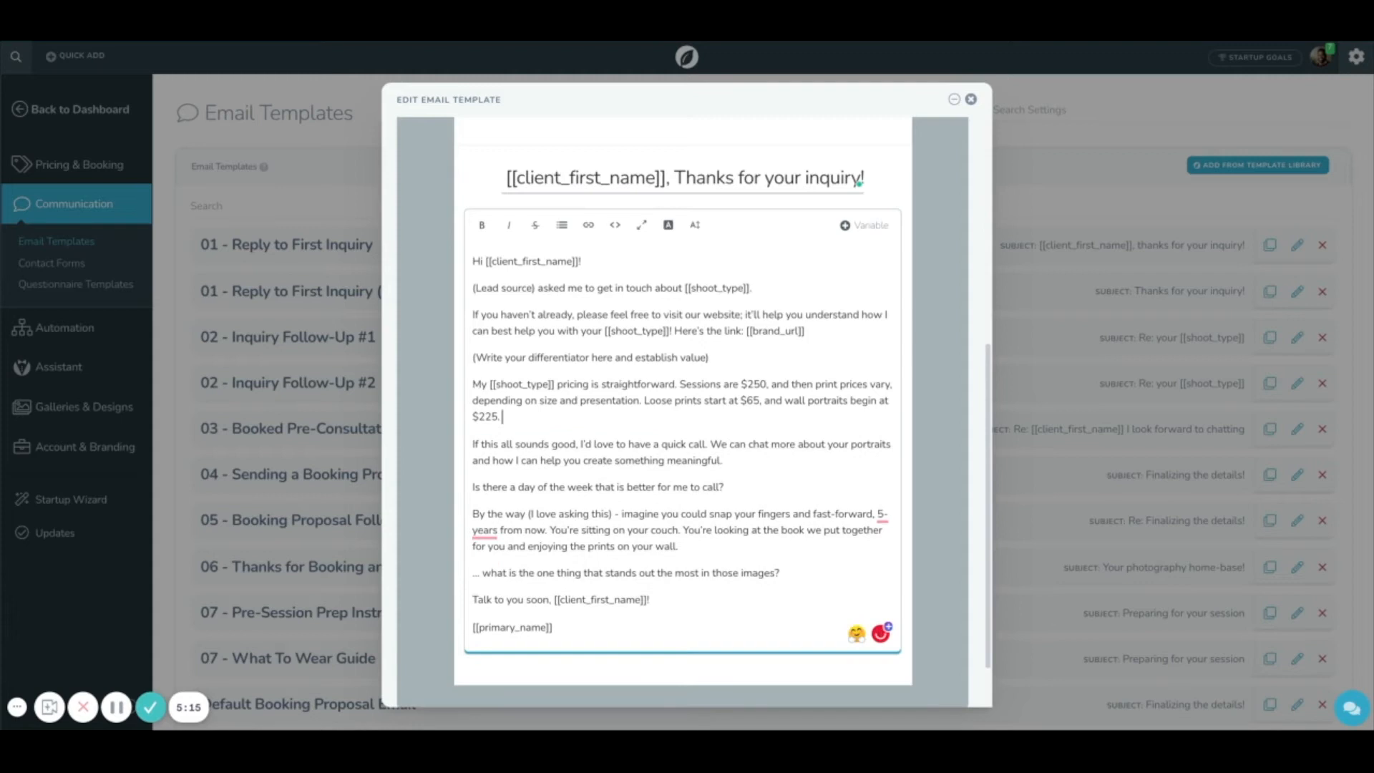
- Delete the "(Write your differentiator here and establish value)" placeholder and the lead source and website paragraphs above it
left_click_drag(722, 356, 472, 357)
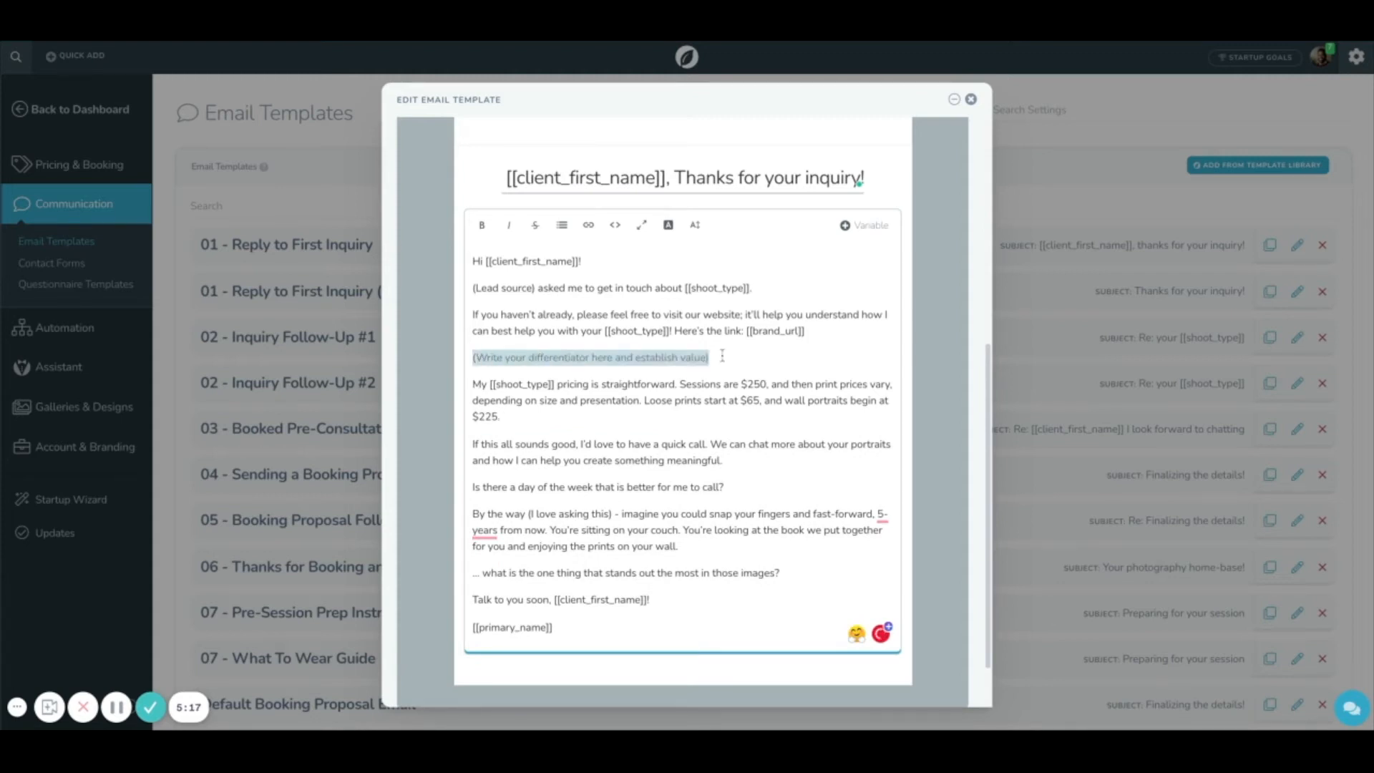
key("BackSpace")
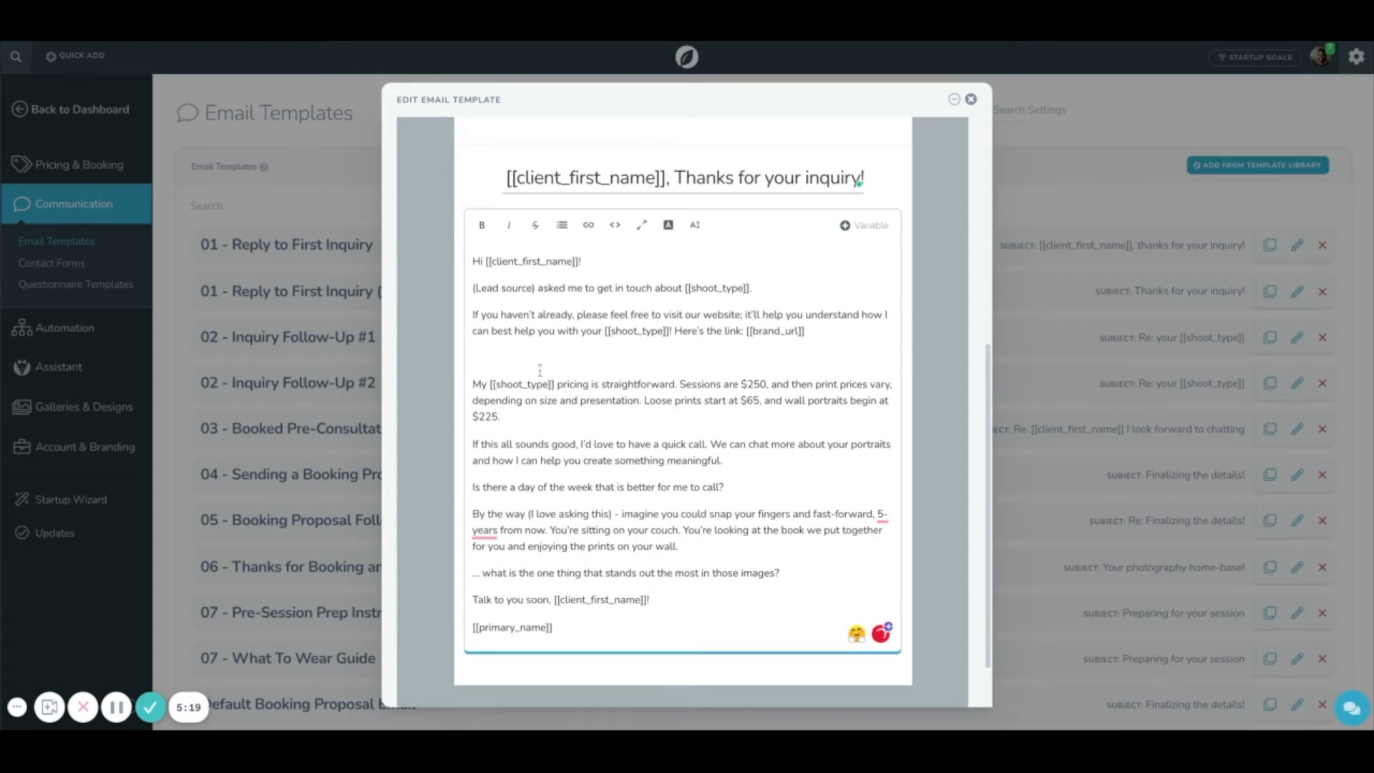
key("shift+Up")
key("shift+Up")
key("shift+Up")
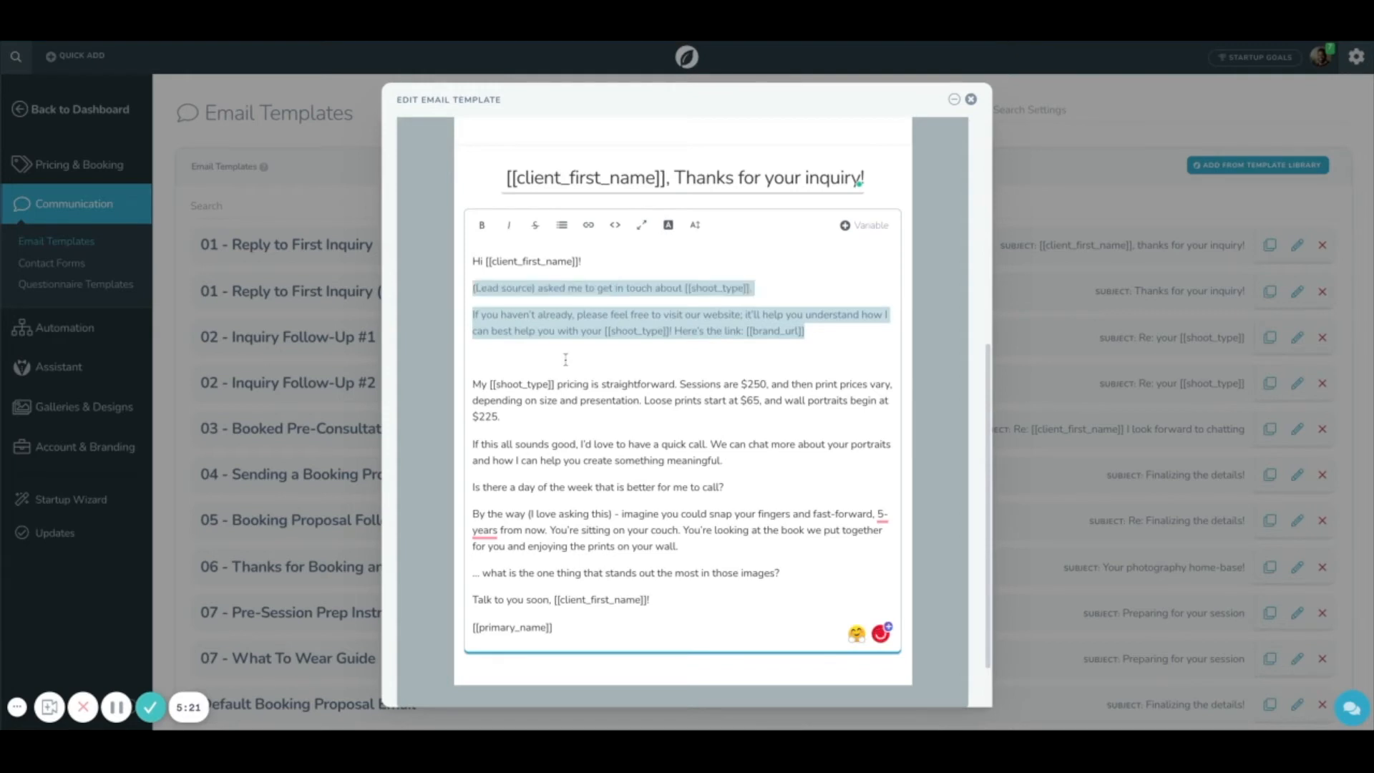
key("BackSpace")
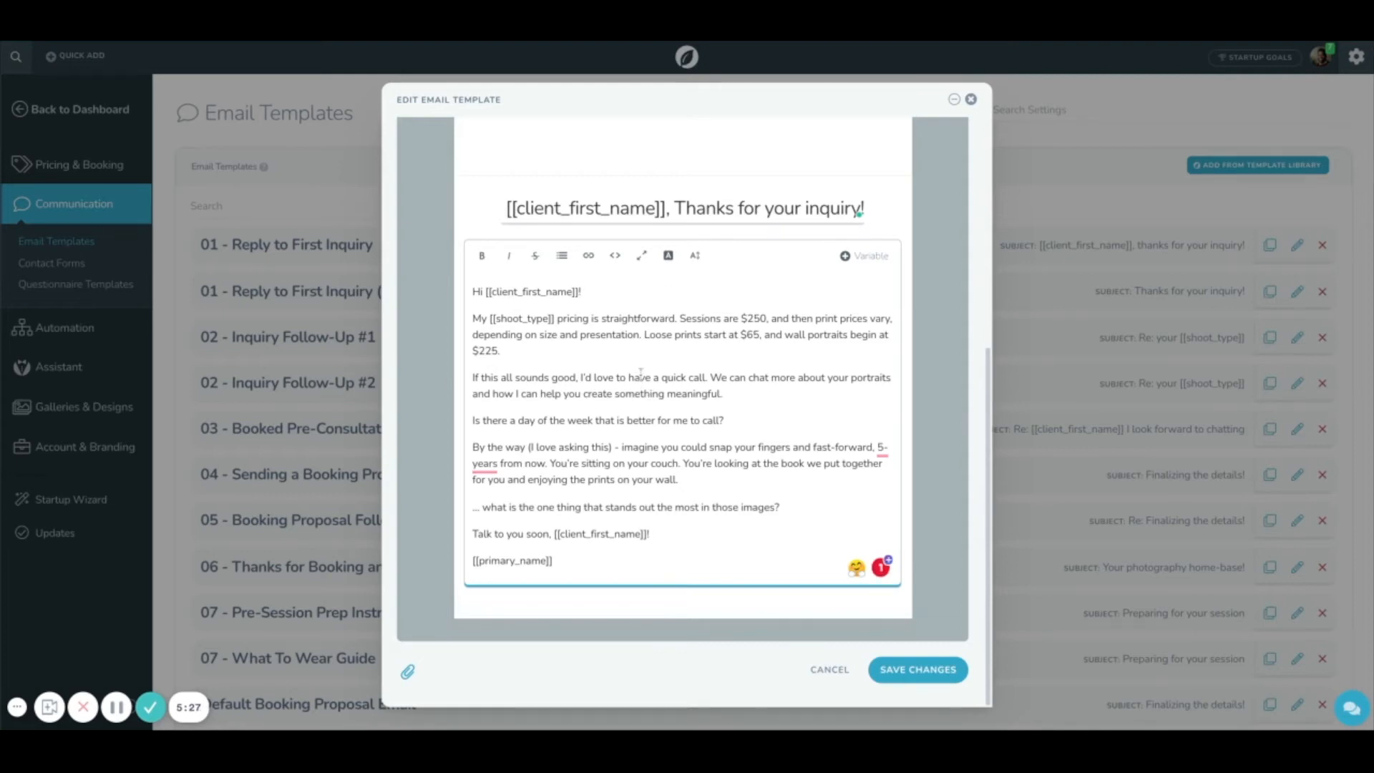
- Add the line "Pre-Consultation Link" below the paragraph about having a quick call in the email body
left_click(737, 393)
key("Return")
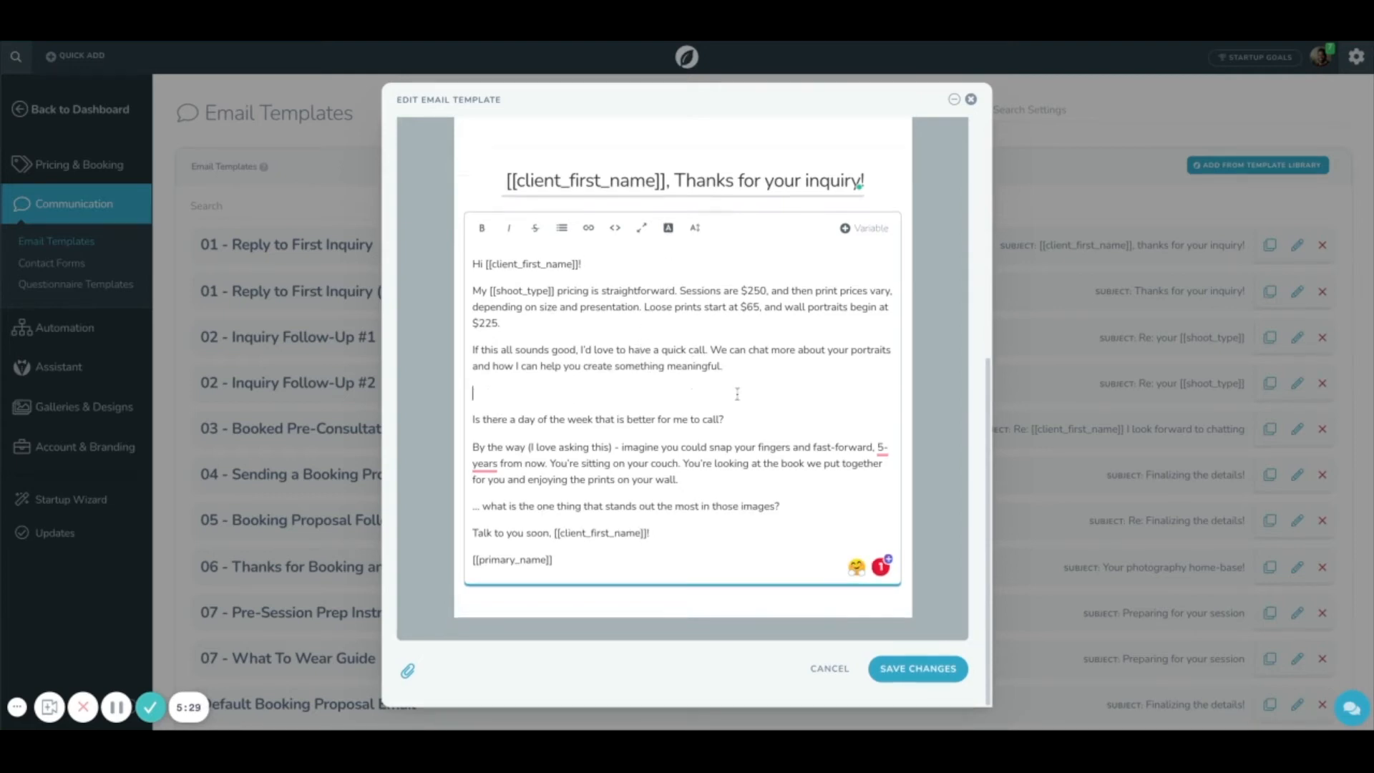
type("Booking")
key("shift+Left")
key("shift+Left")
key("shift+Left")
key("shift+Left")
key("shift+Left")
key("shift+Left")
key("shift+Left")
key("shift+Left")
type("Pre-Consi")
type("ltation Link")
- Link the "Pre-Consultation Link" text to the studio's pre-consultation invitation URL and set it to open in a new tab
triple_click(529, 393)
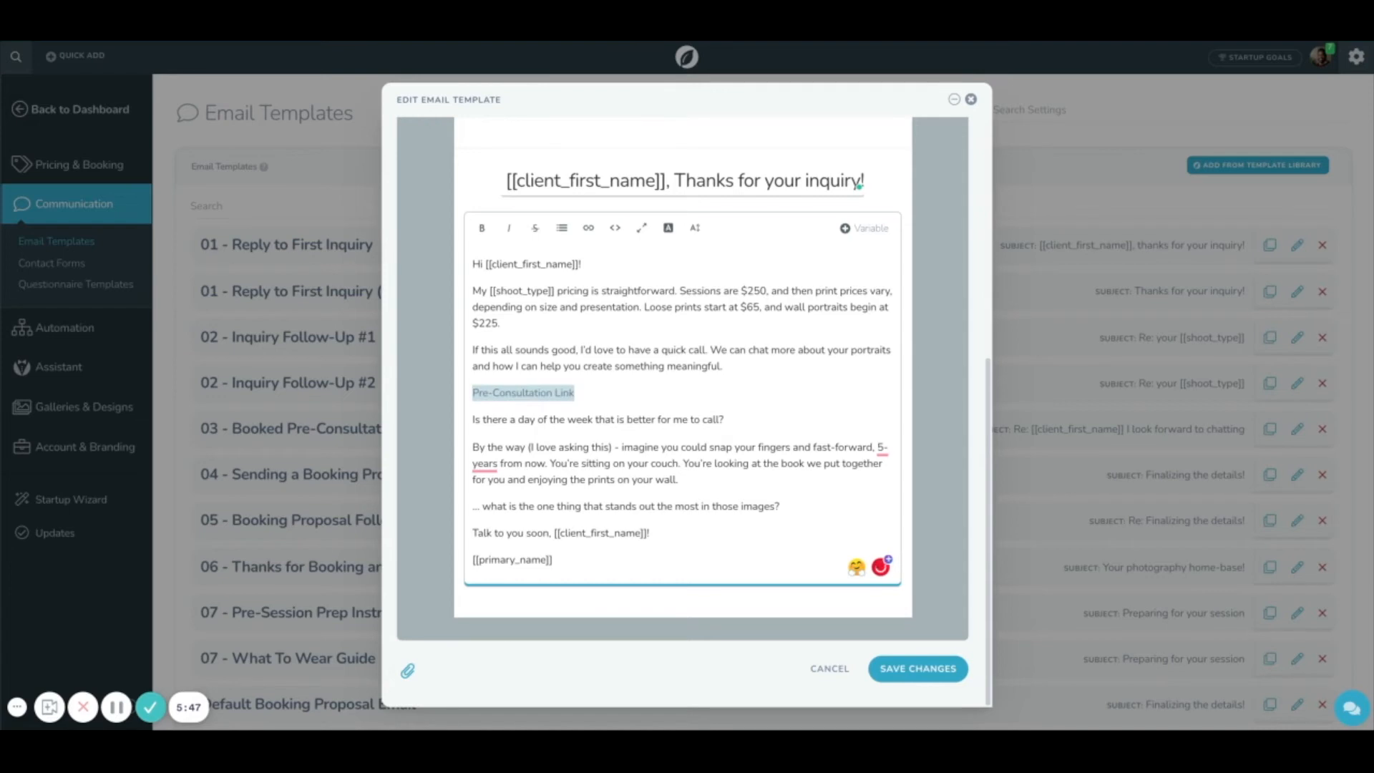
left_click(589, 237)
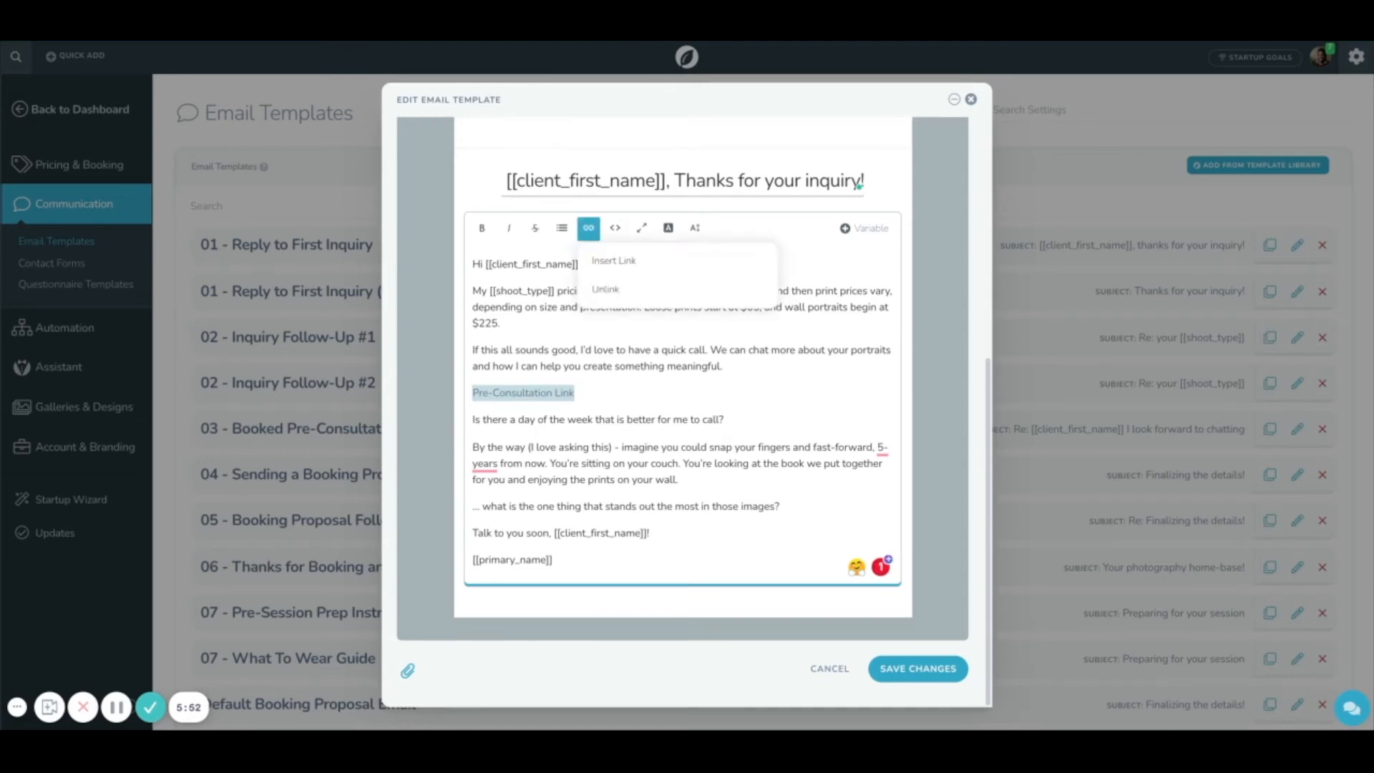
left_click(603, 263)
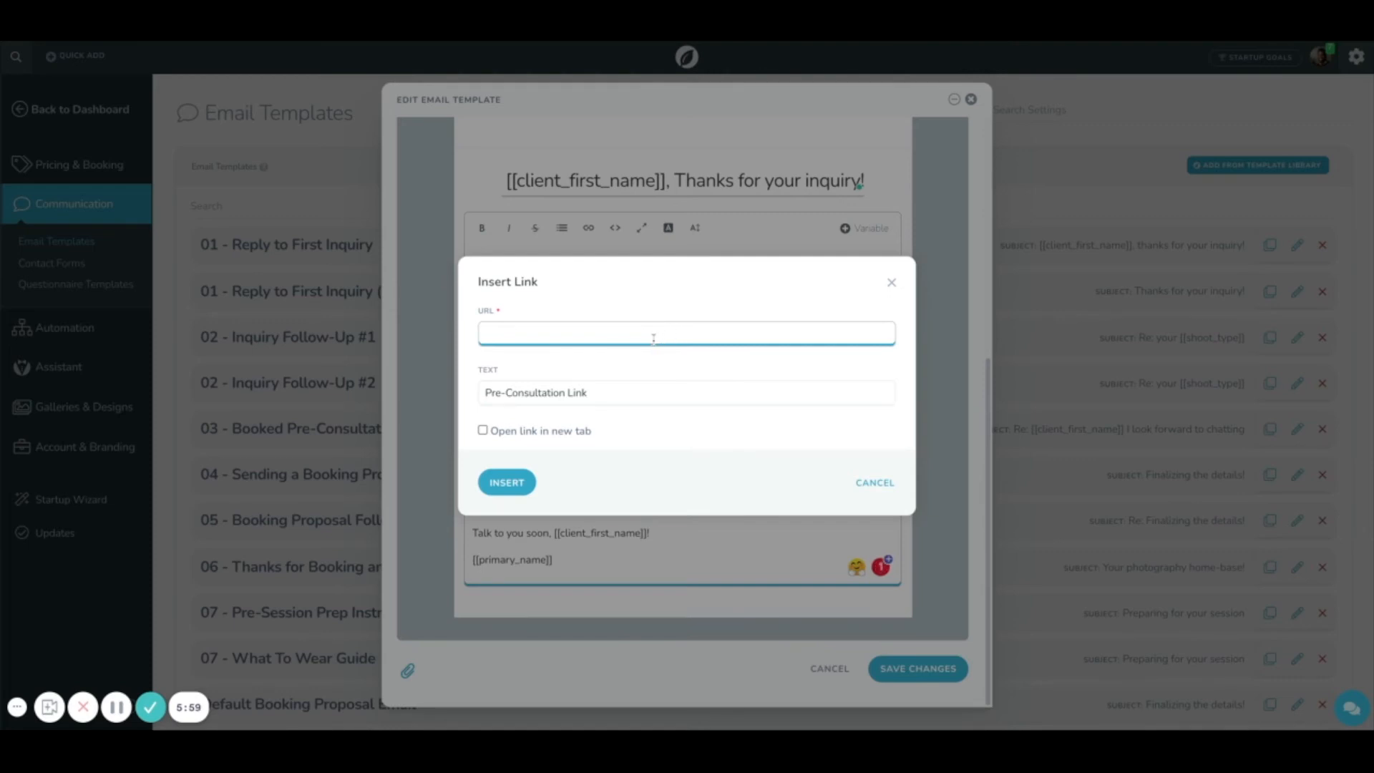
left_click(558, 329)
type("https://osaigiedephotography.sproutstudio.com/invitation/pre-consultation-invitation")
left_click(723, 352)
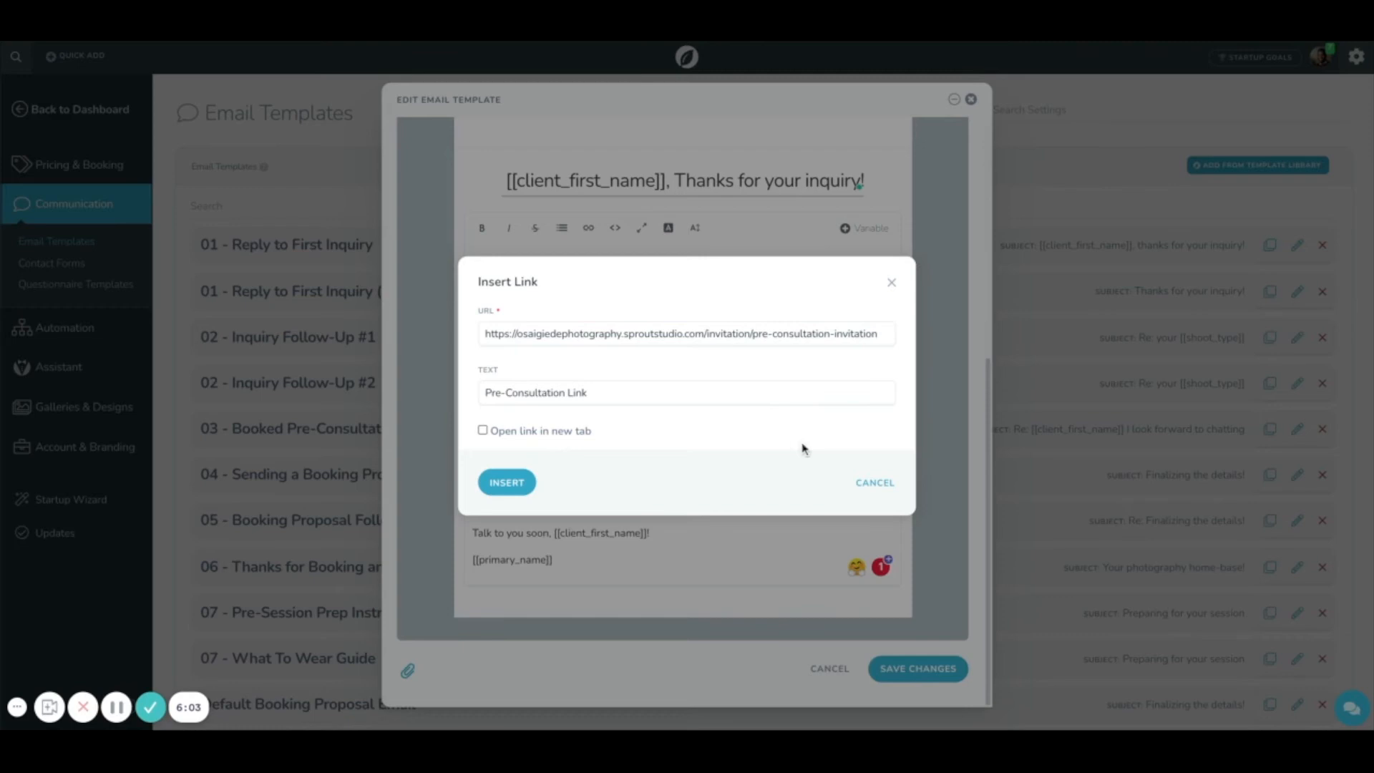
left_click(485, 433)
left_click(515, 493)
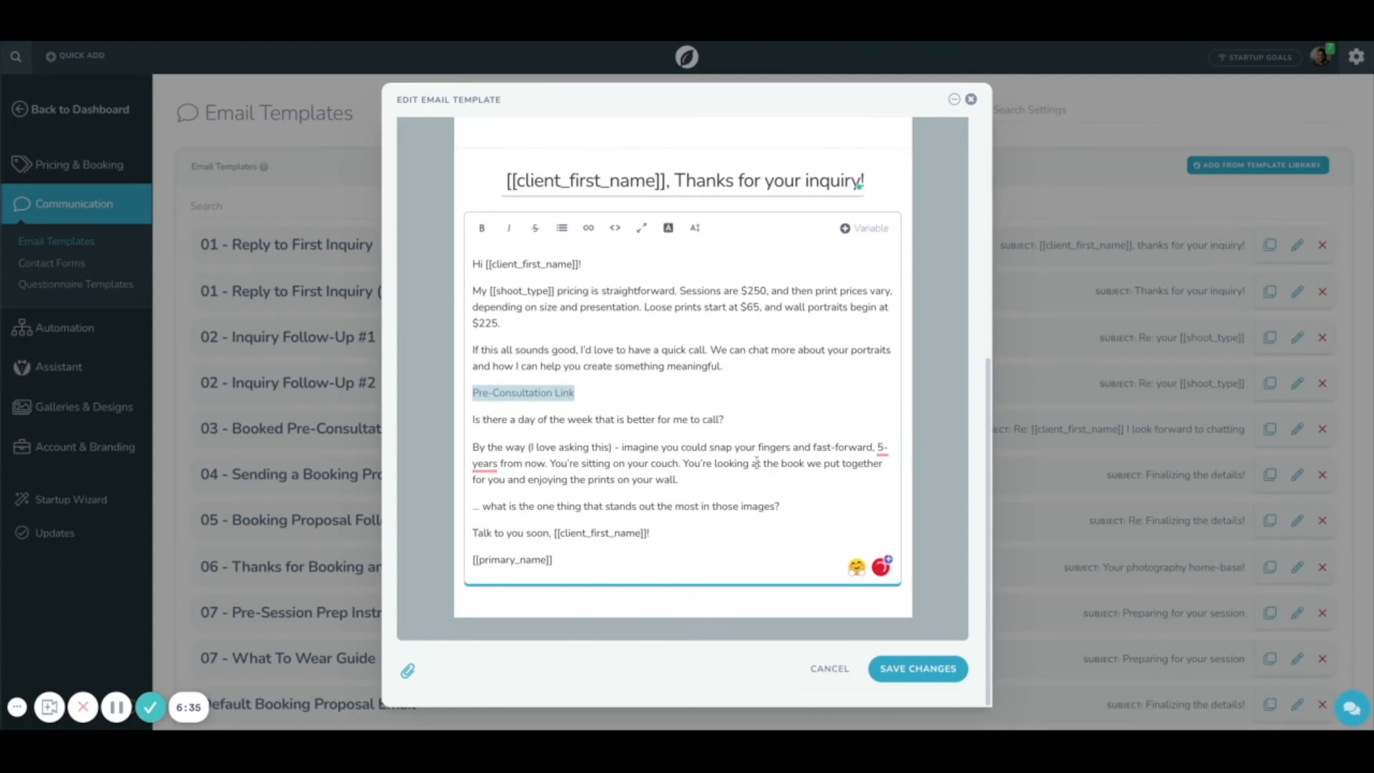
- Save the edited template, and delete "01 - Reply to First Inquiry (Referral)" from the email templates list
left_click(934, 668)
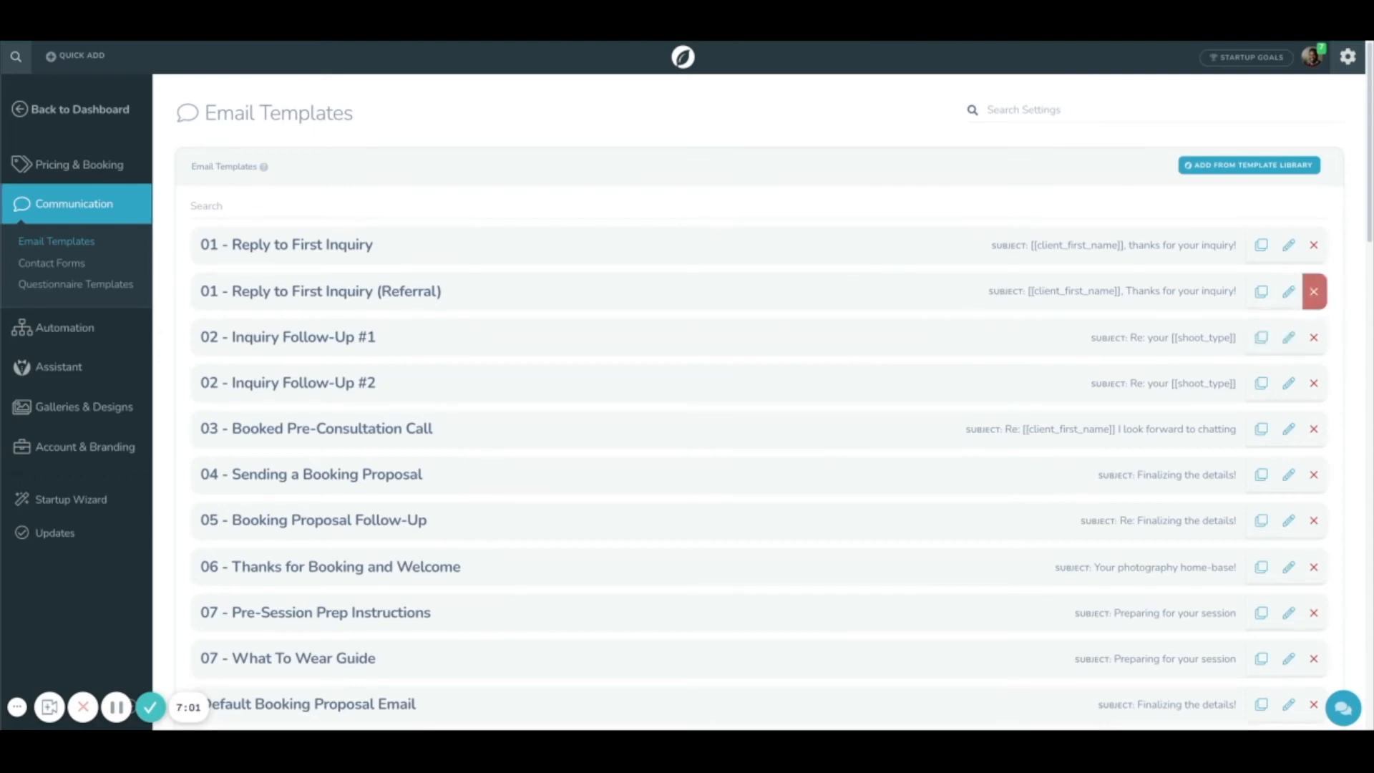
left_click(1313, 291)
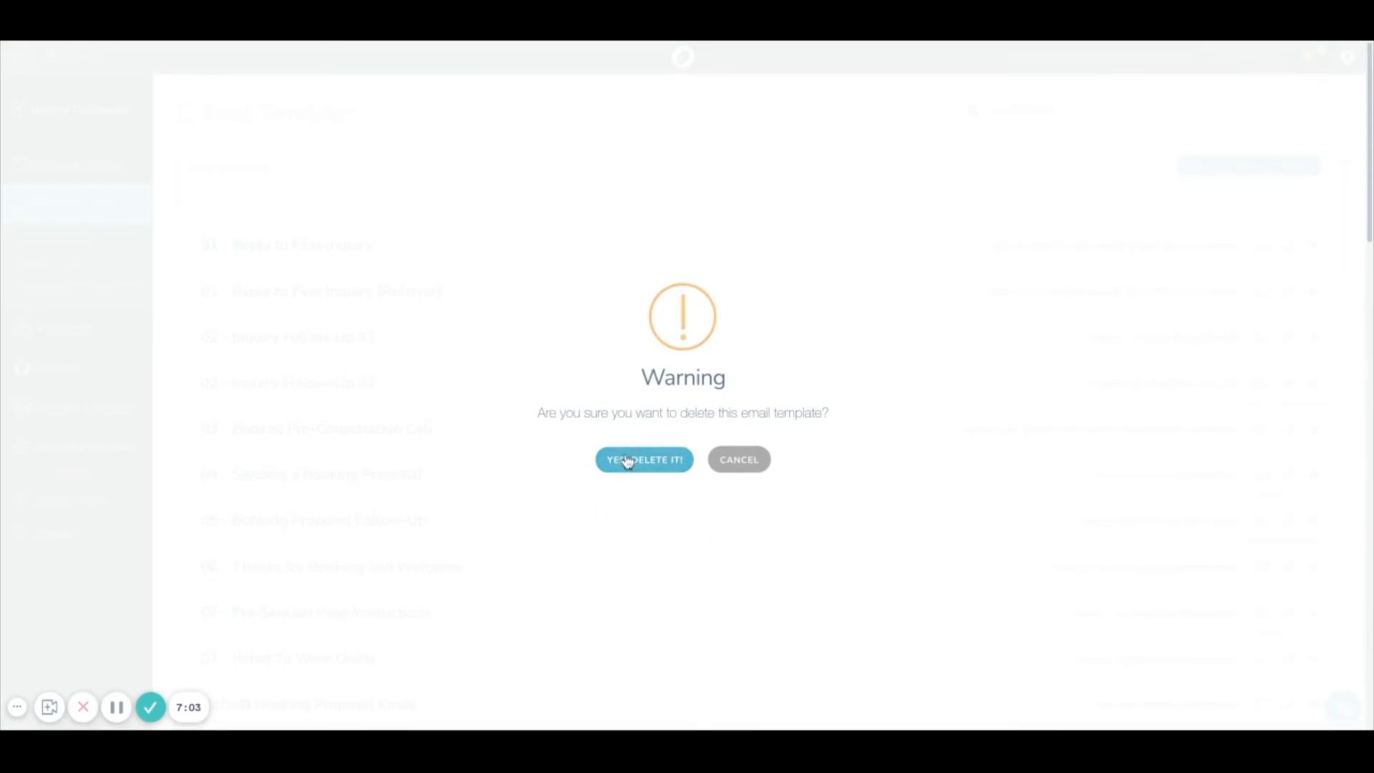
left_click(626, 461)
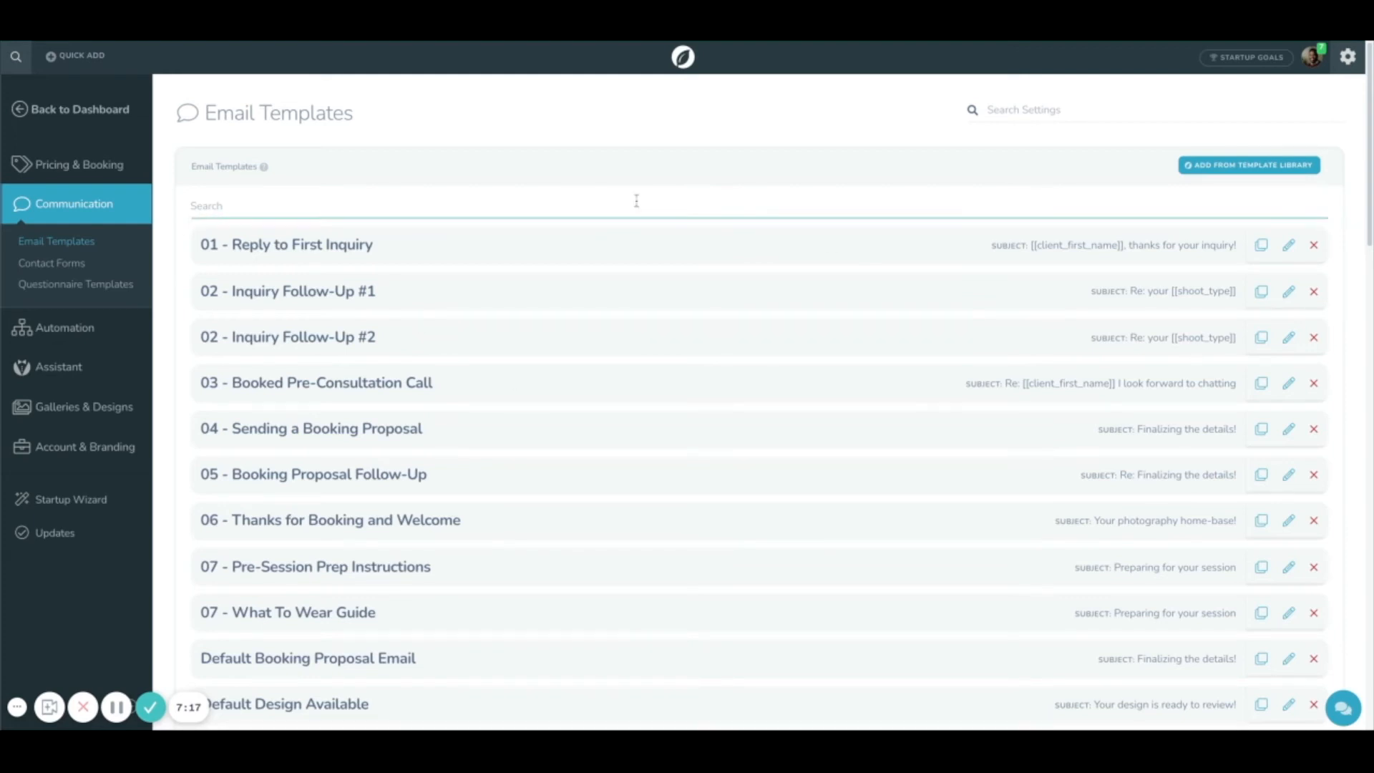
- Leave the settings for the Emails overview and start composing a new email
left_click(43, 111)
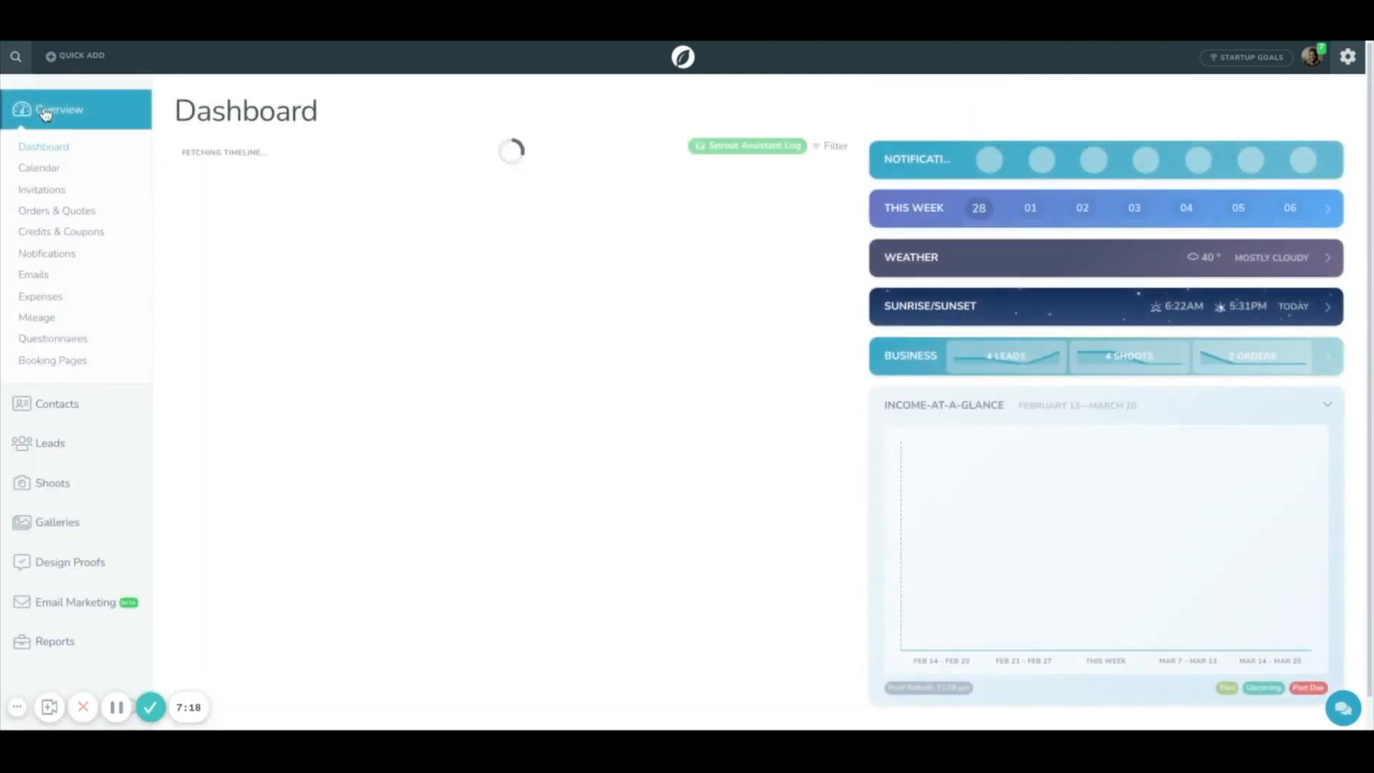
left_click(37, 279)
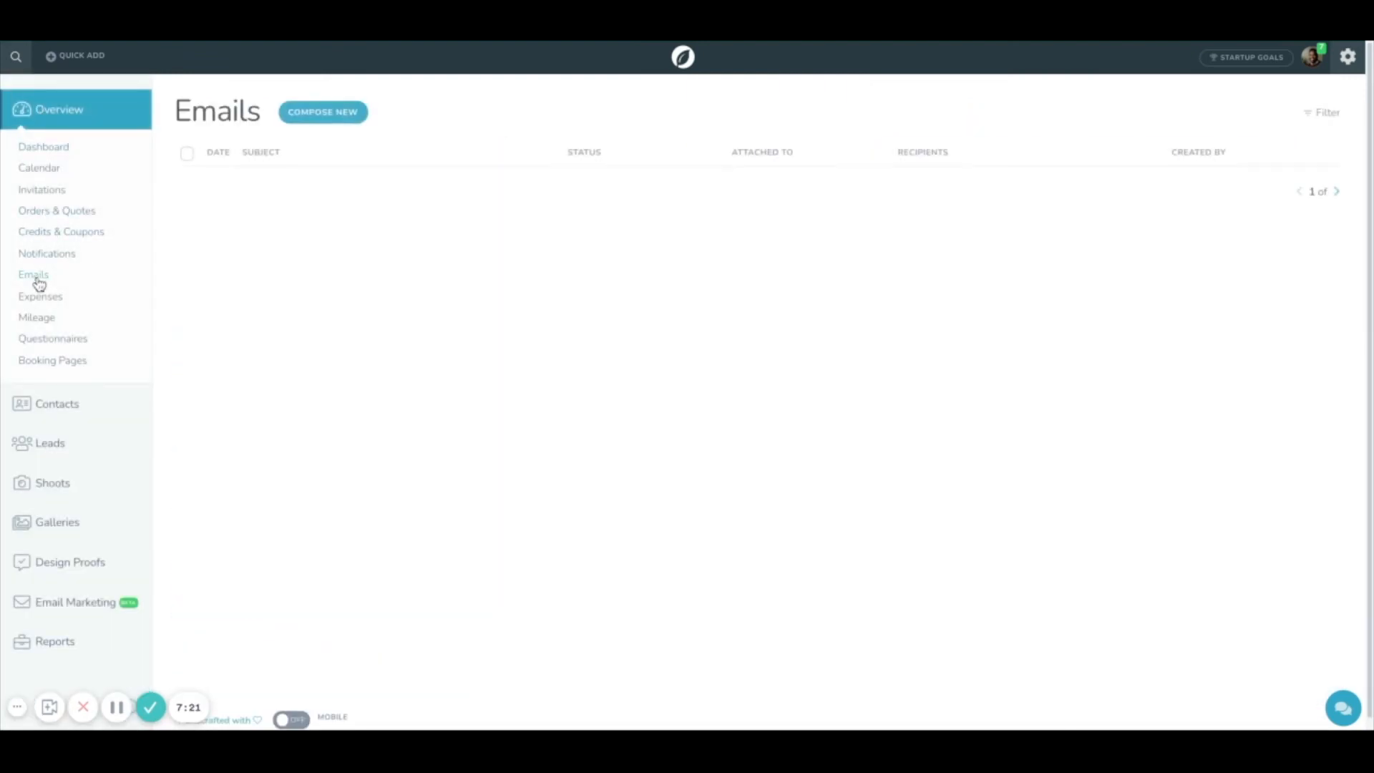
left_click(311, 122)
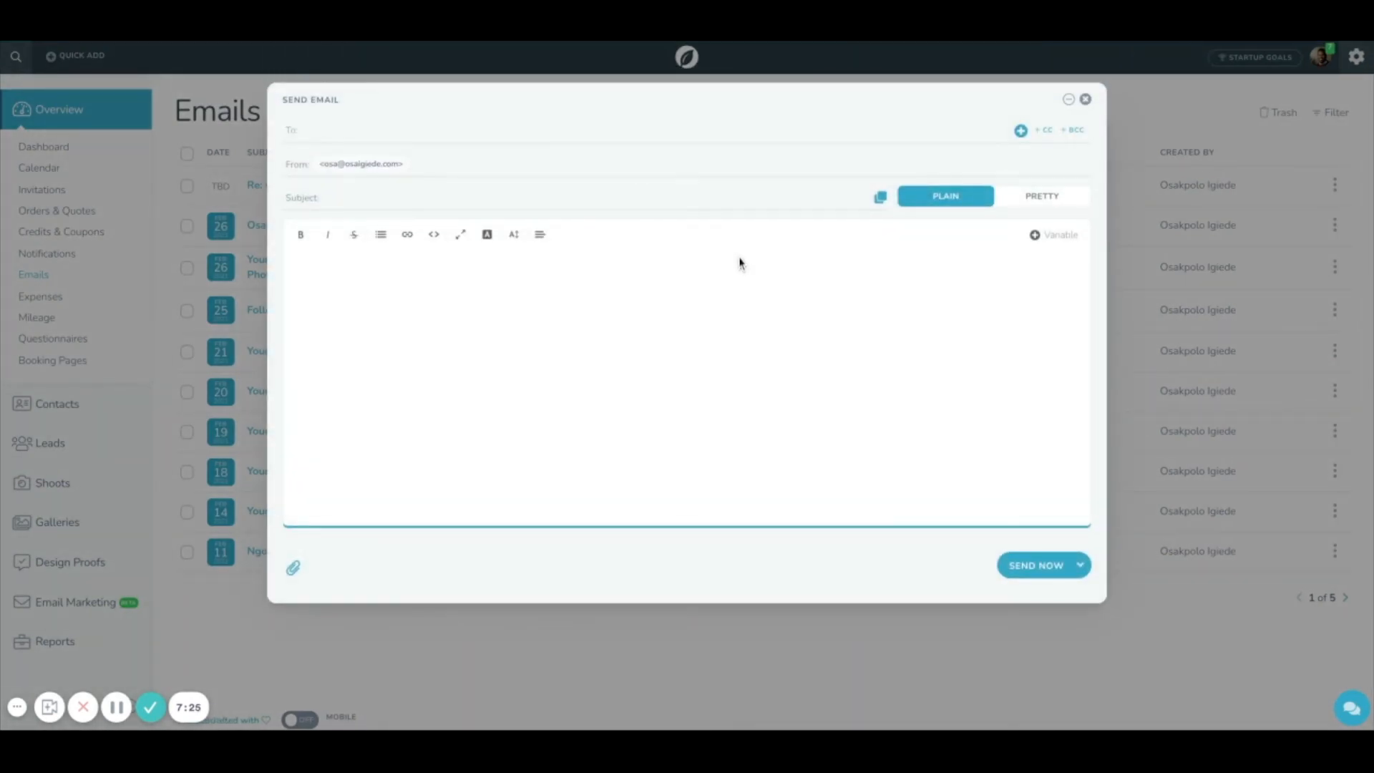
- Search the contacts for the recipient's name and add the first matching contact to the new email
left_click(505, 132)
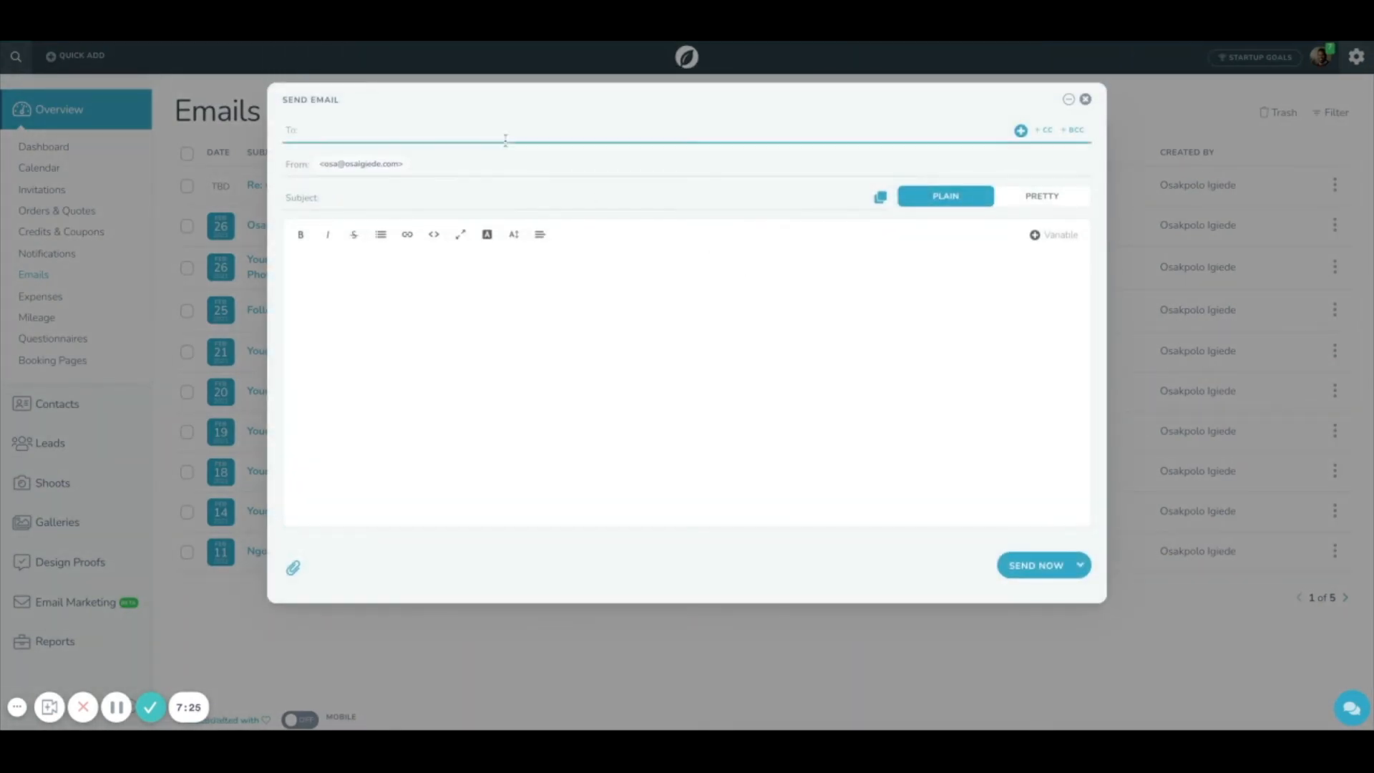
left_click(1021, 130)
left_click(963, 227)
type("osa")
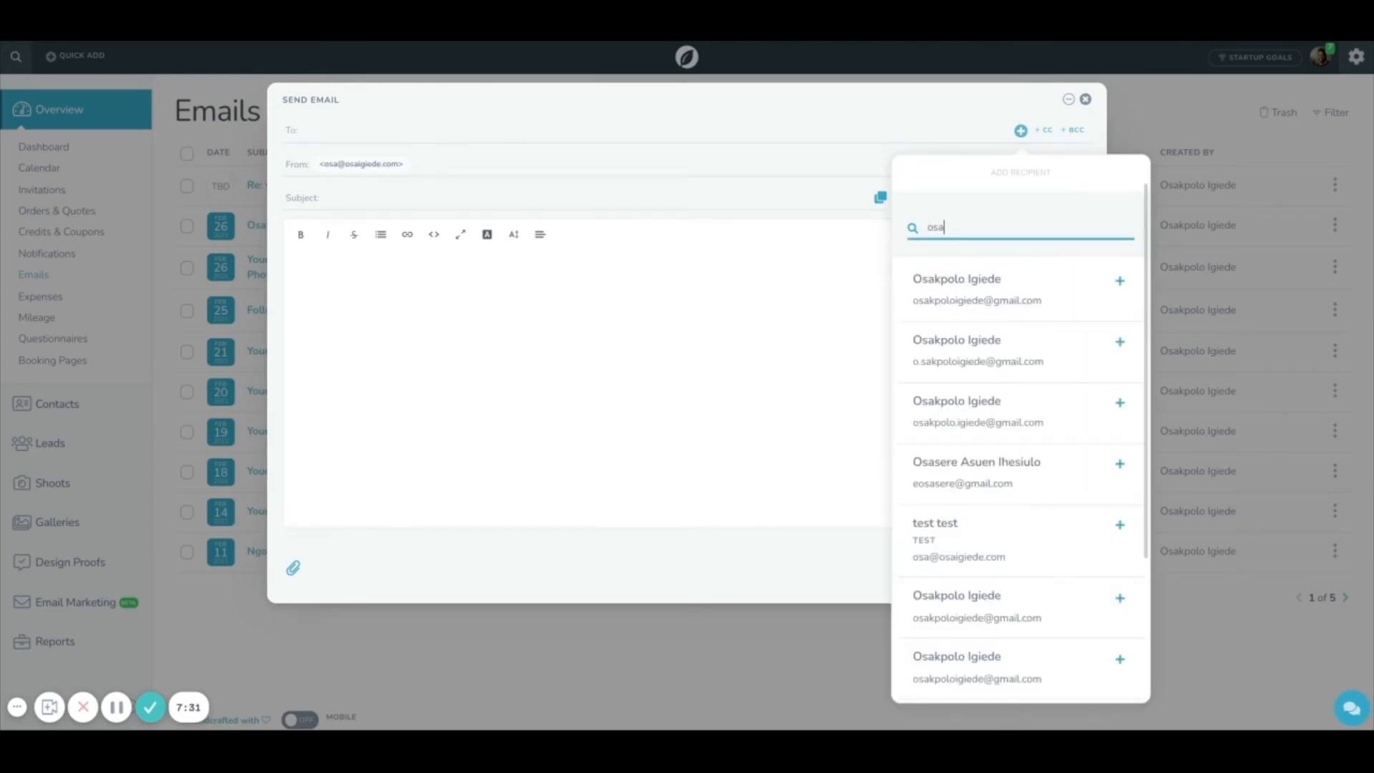
left_click(1120, 282)
left_click(763, 298)
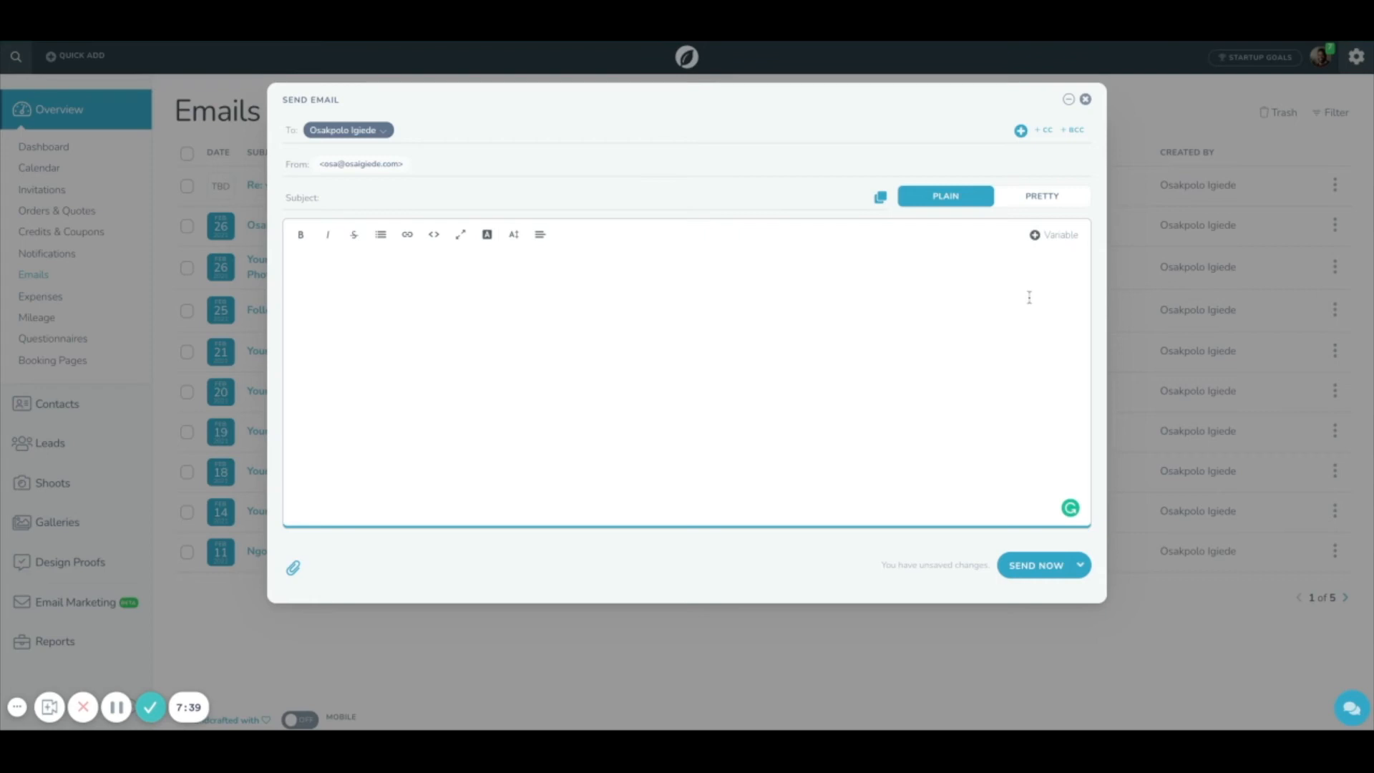
left_click(1079, 565)
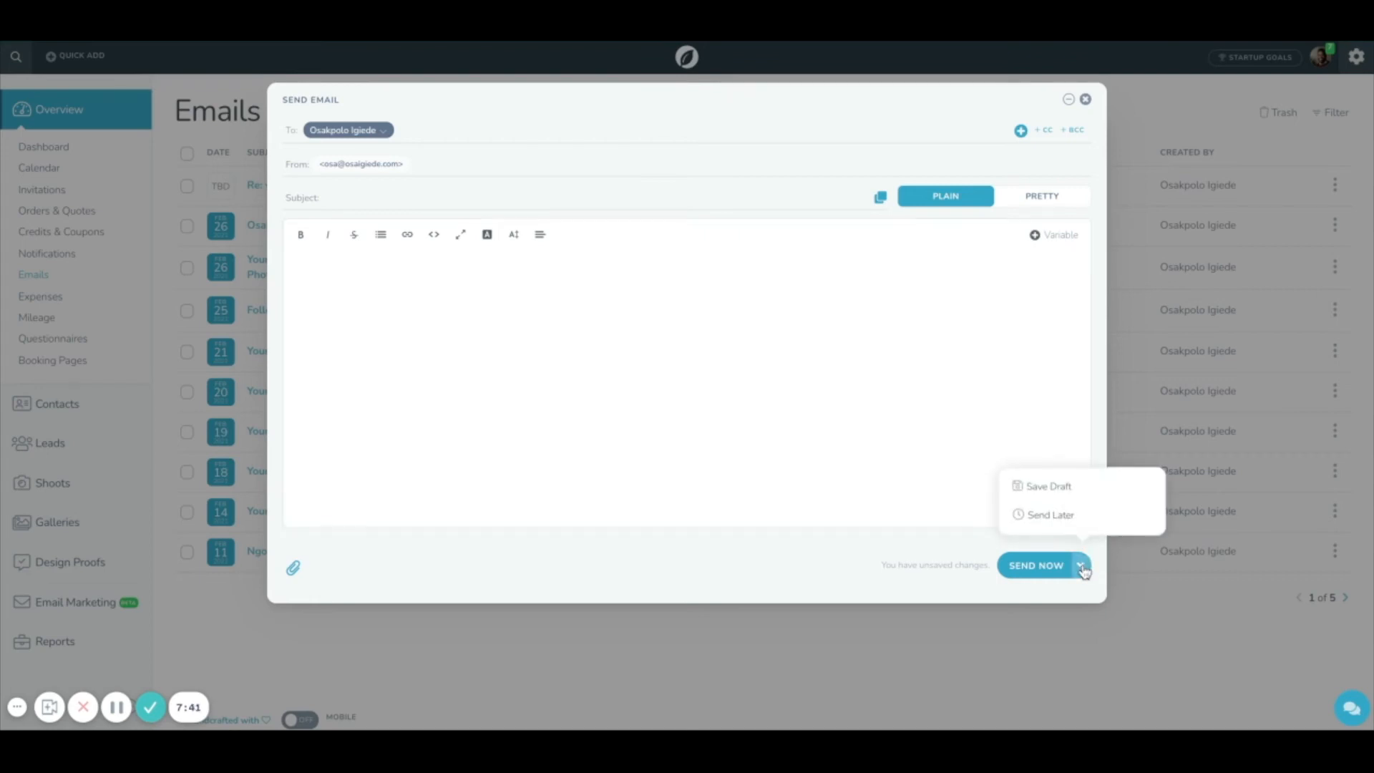
left_click(1026, 456)
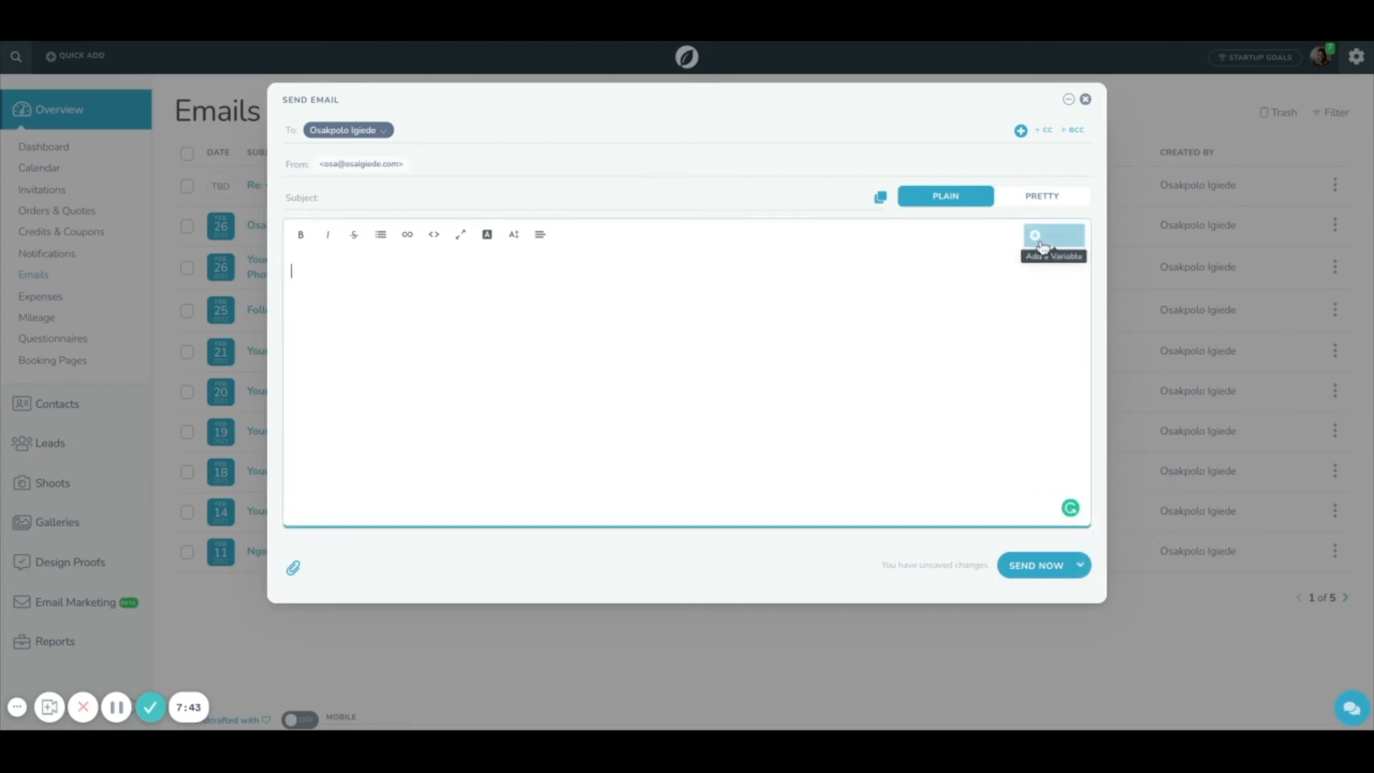
- Apply the Default Invitation Email template to the new message
left_click(882, 199)
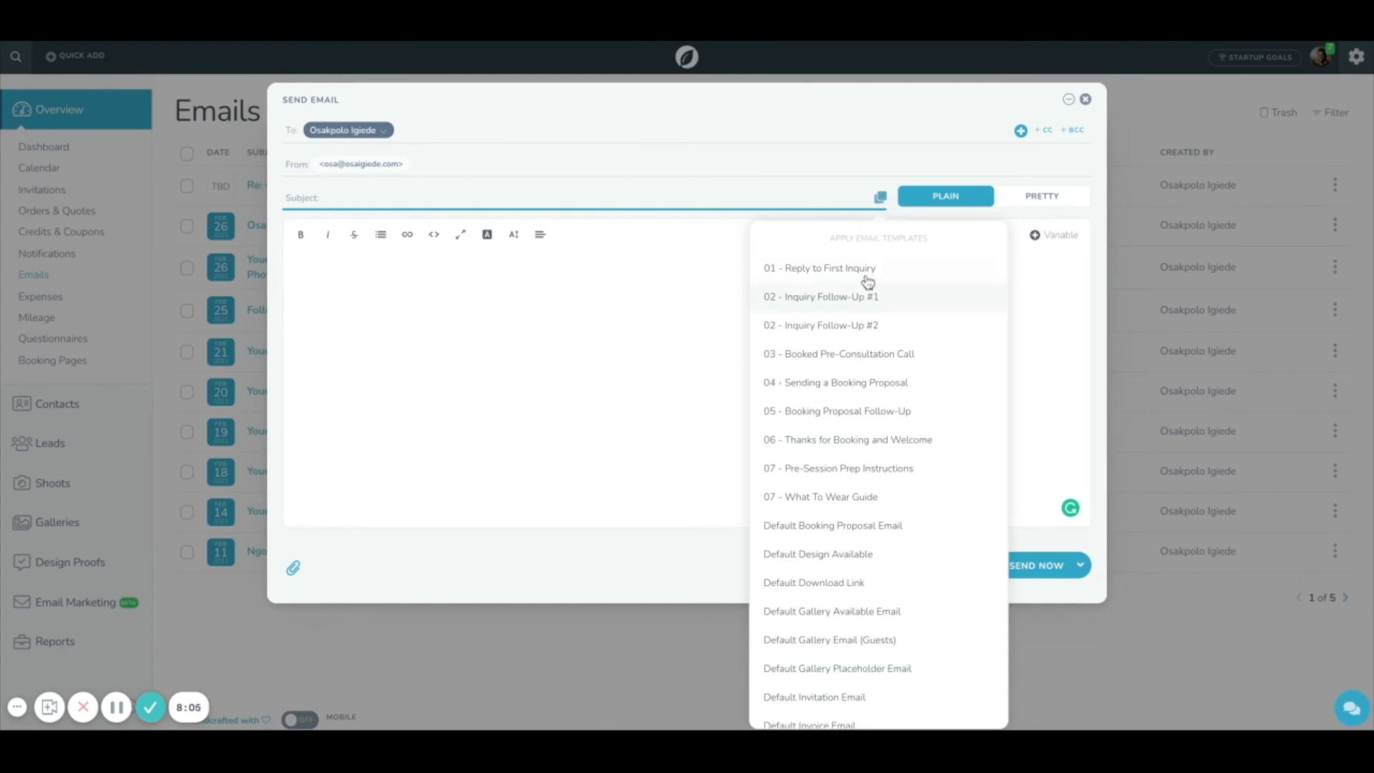
scroll(876, 345, "down", 4)
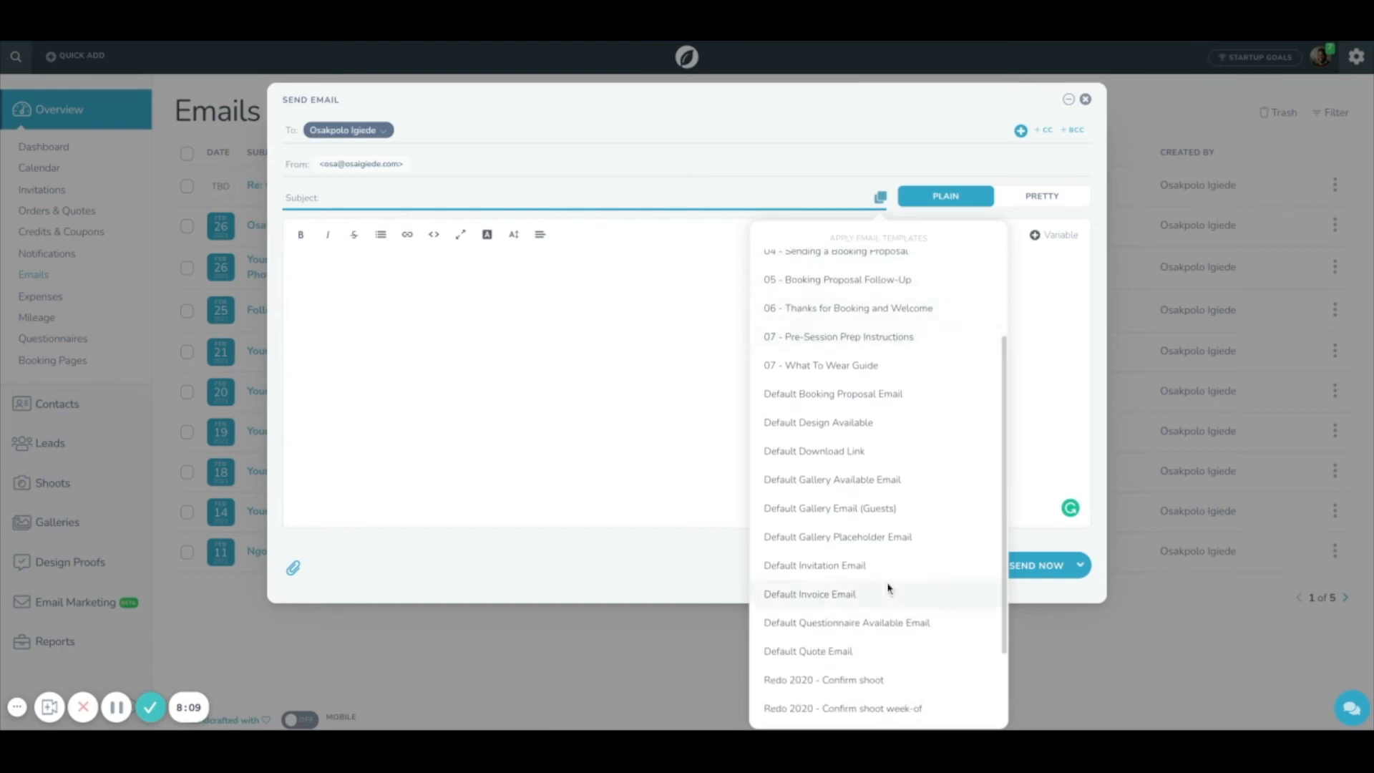
scroll(887, 588, "down", 2)
left_click(893, 517)
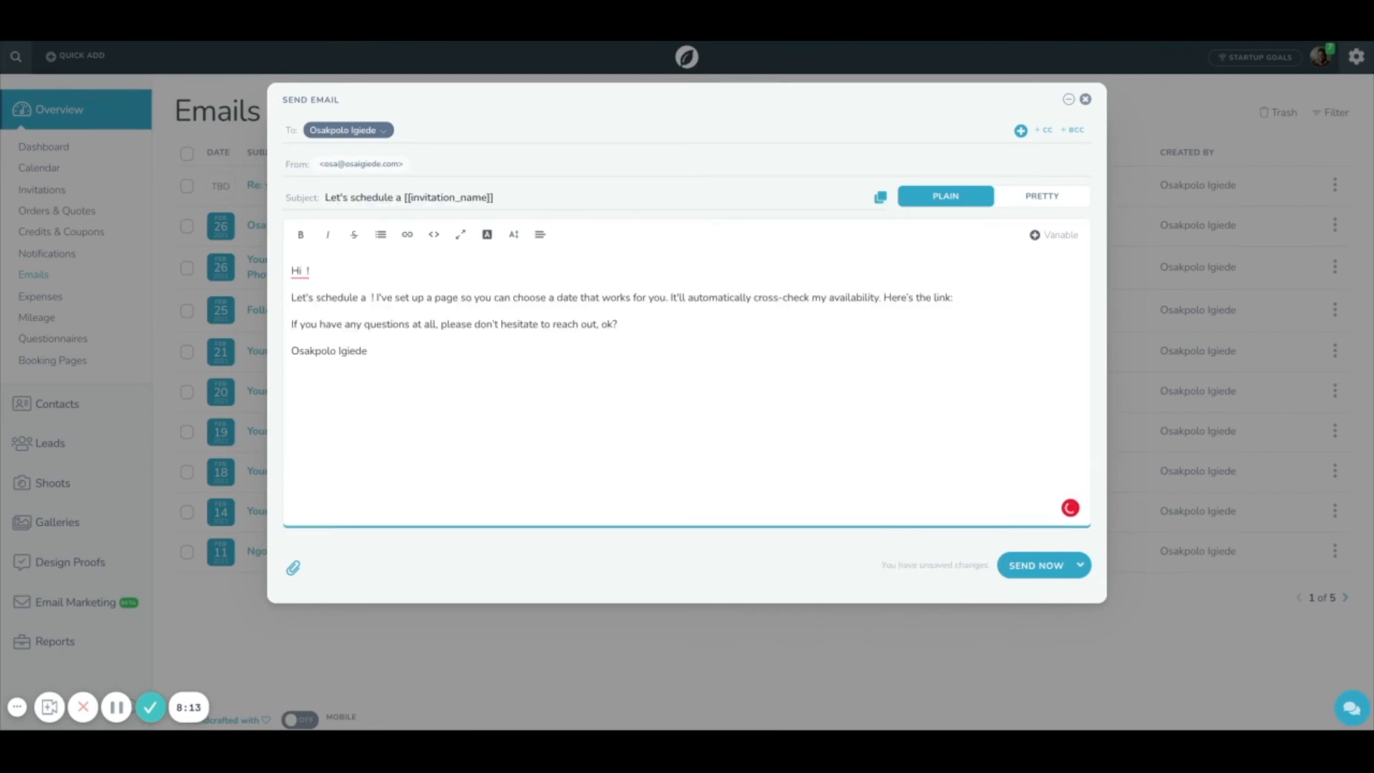
- Examine the message's greeting, the available invitation, assignee, brand and sender variables, and the Pretty layout
left_click(304, 271)
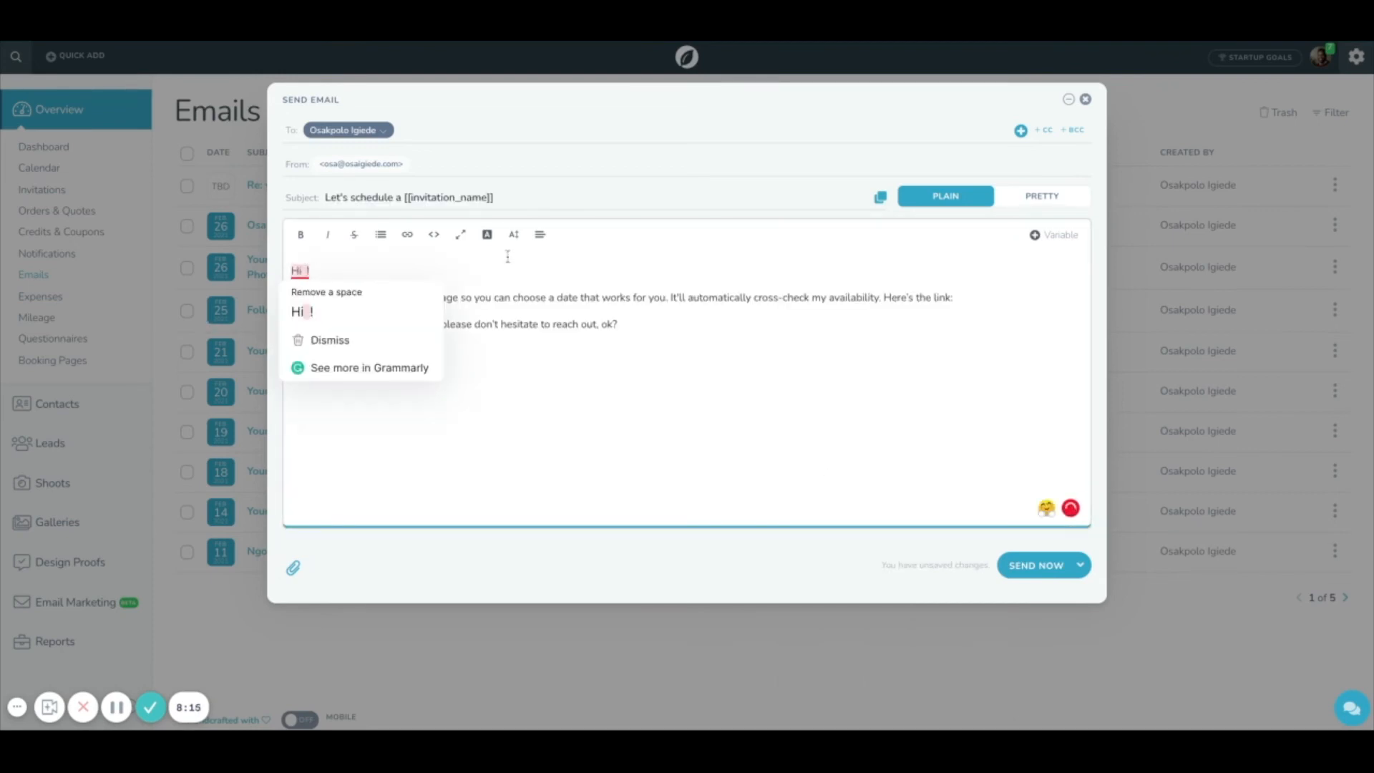
left_click(1052, 235)
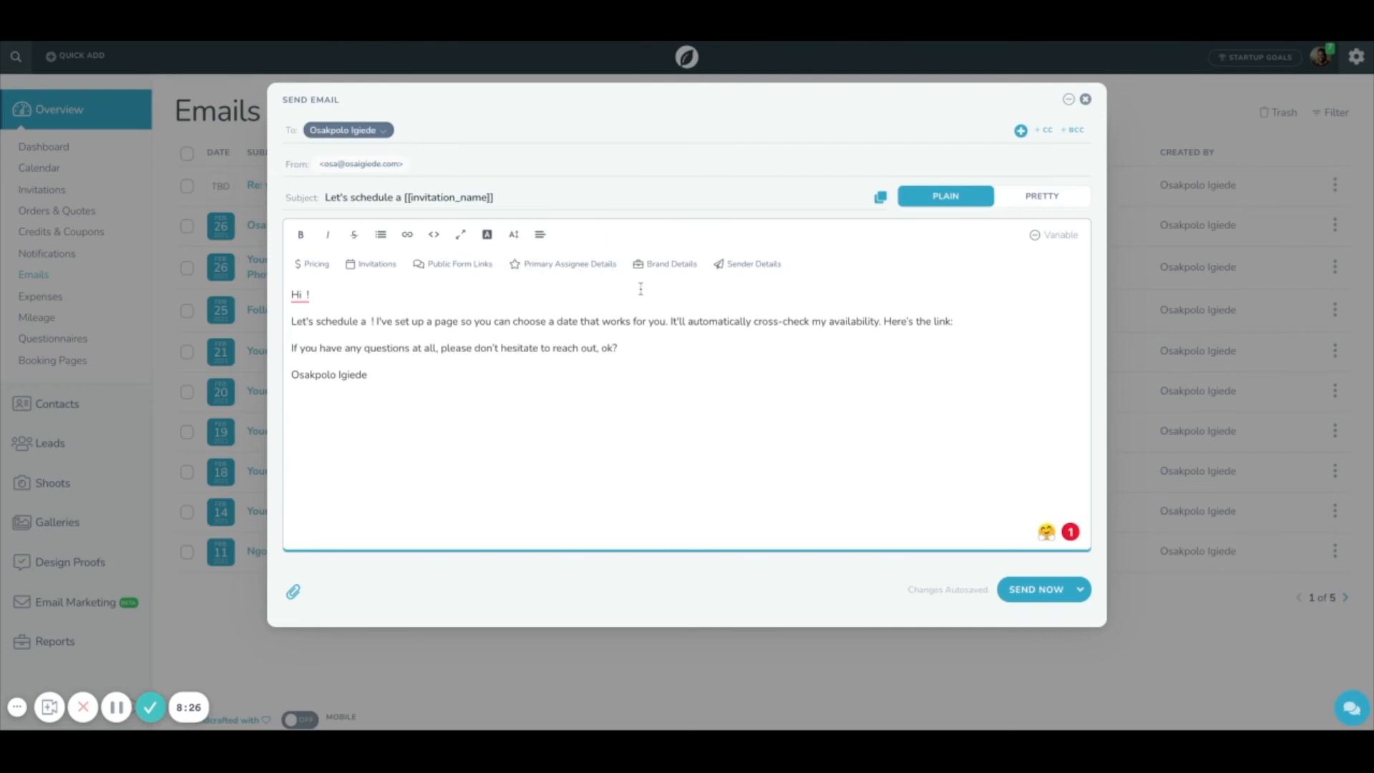
left_click(392, 276)
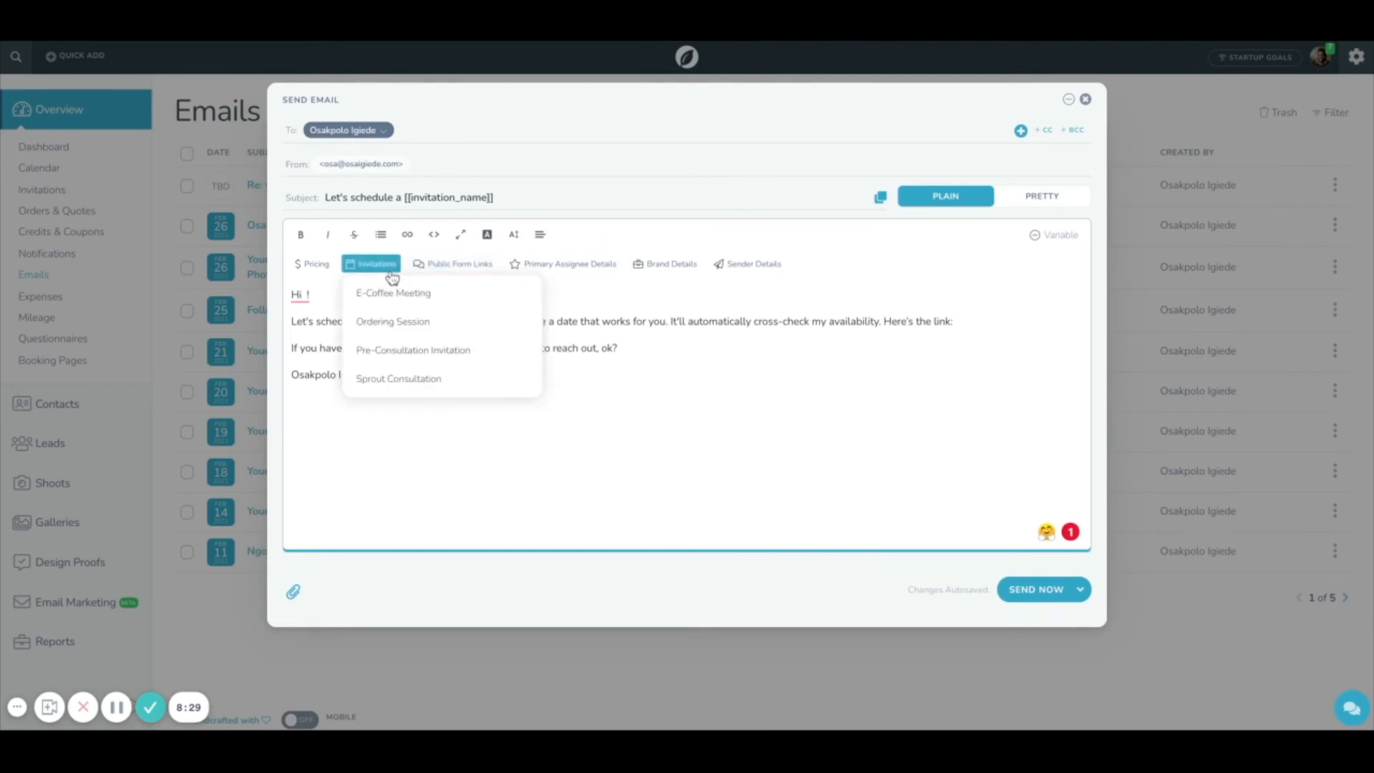
mouse_move(535, 266)
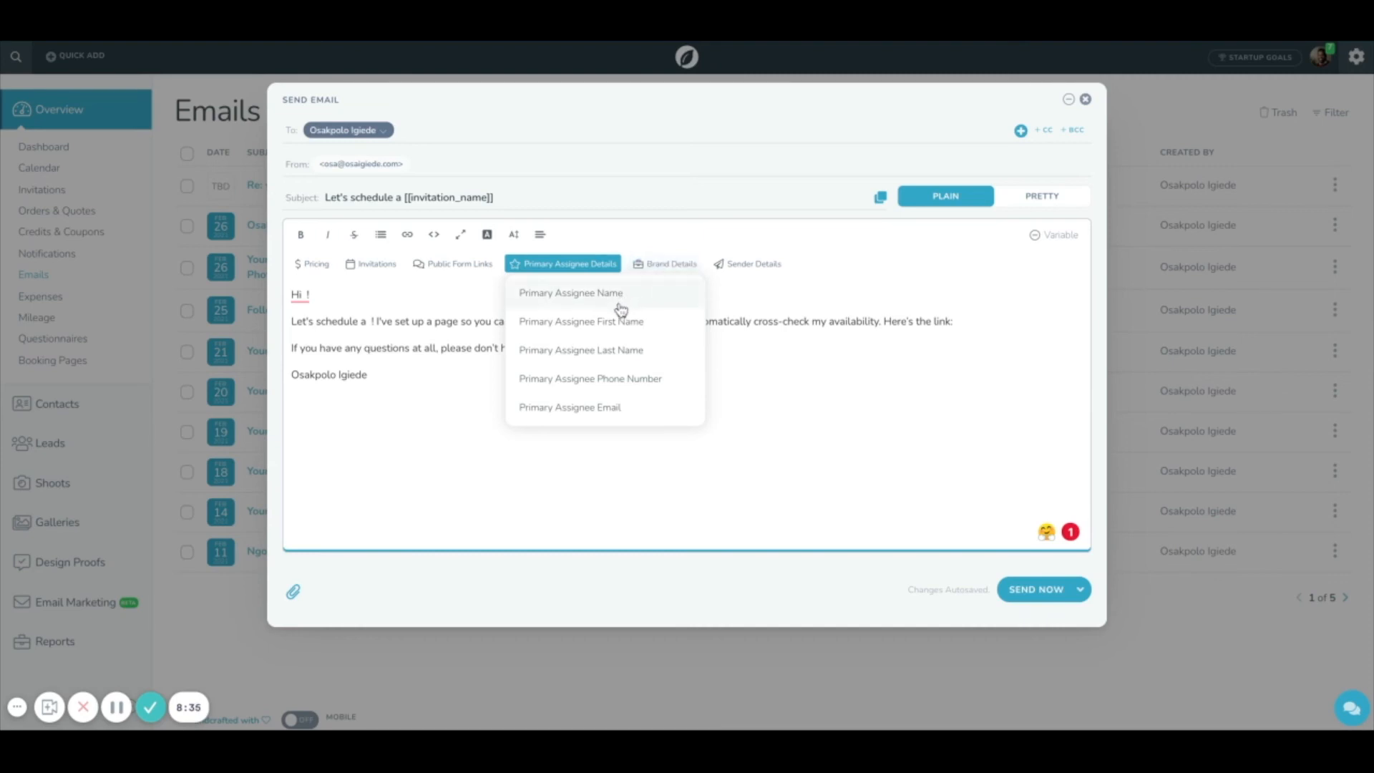
left_click(677, 268)
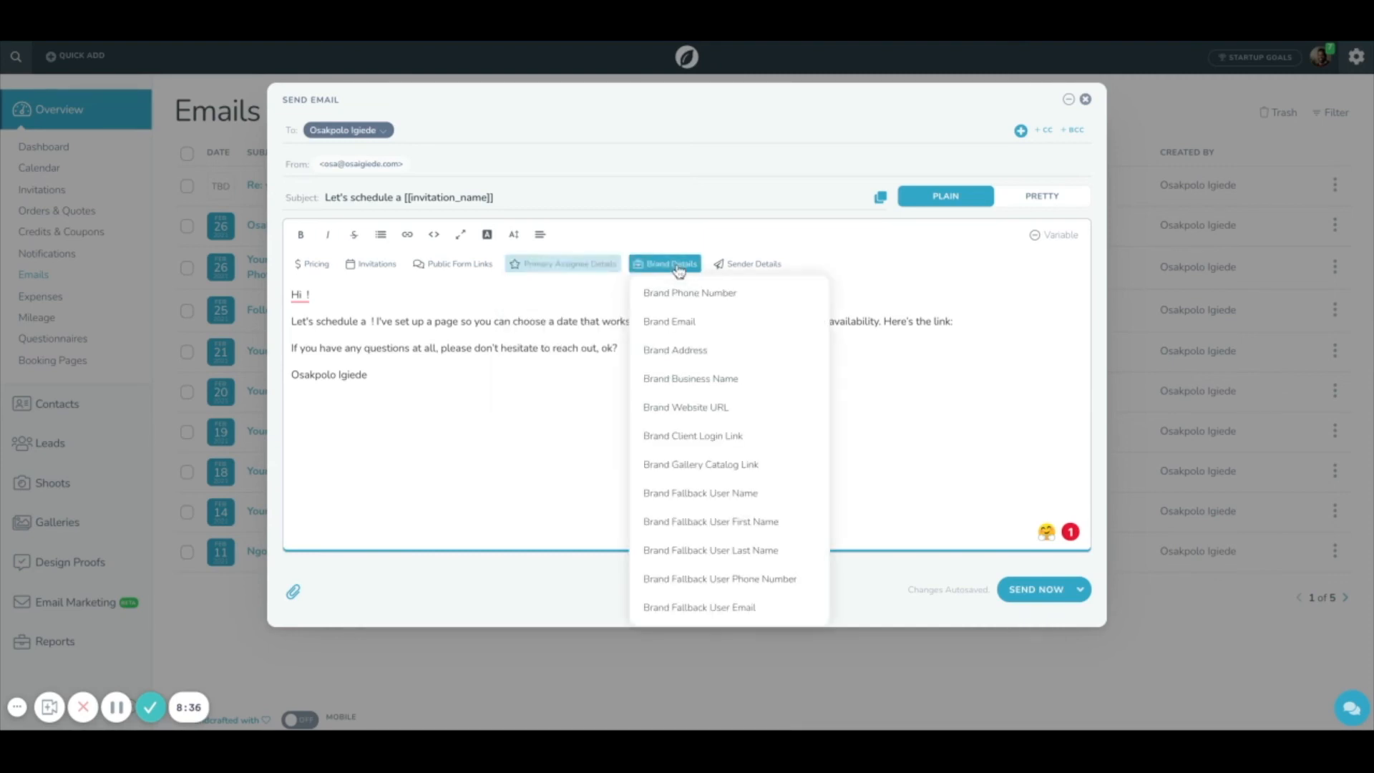
left_click(728, 266)
left_click(648, 320)
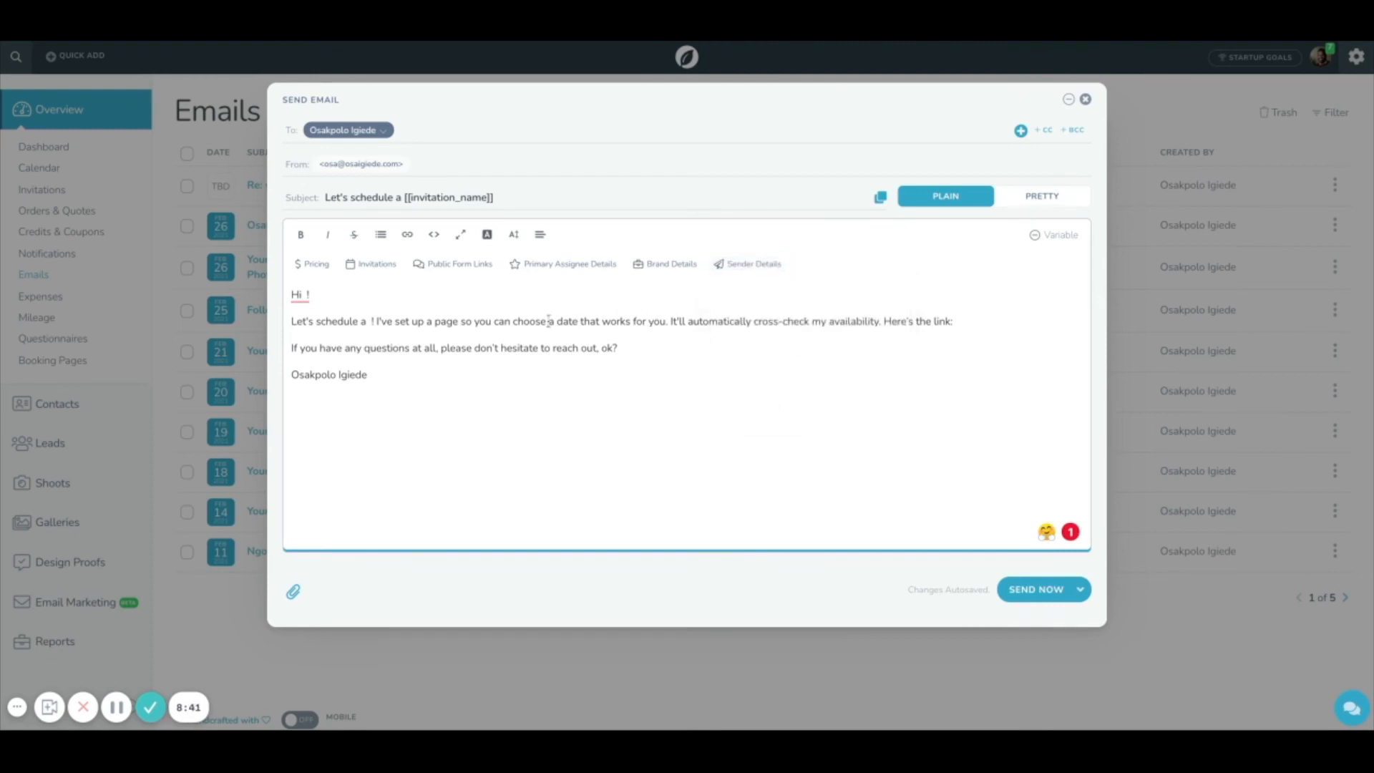
mouse_move(304, 295)
left_click(1042, 196)
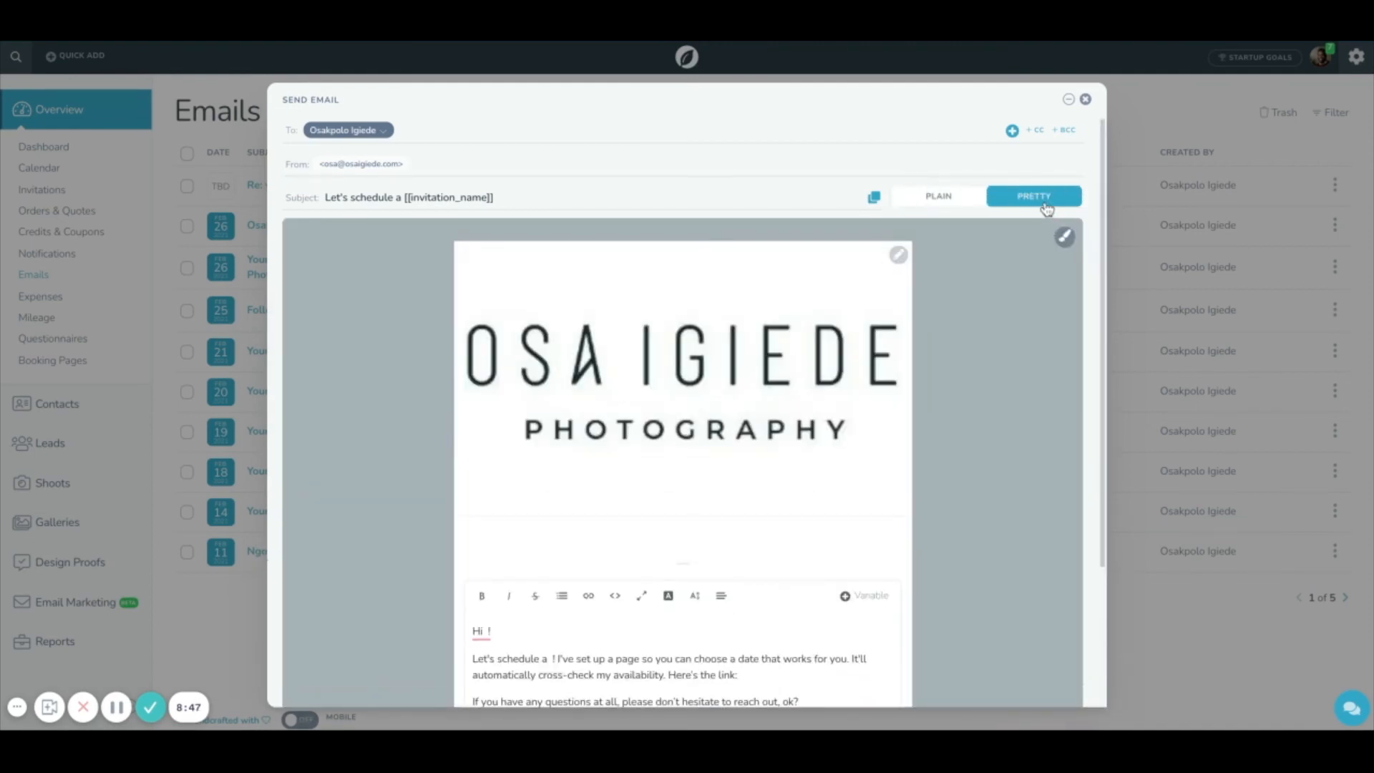
left_click(949, 204)
- Replace the message's subject and body with the Default Quote Email template
left_click(880, 197)
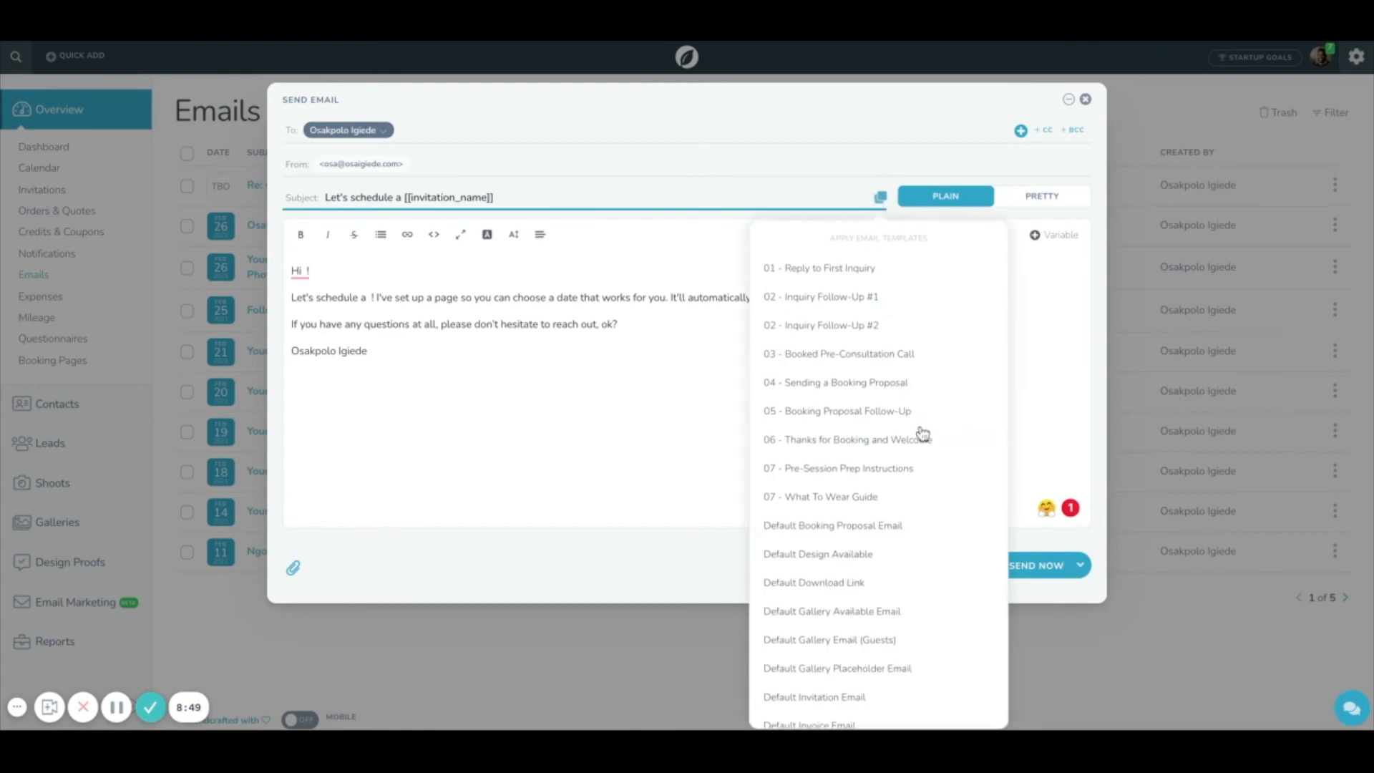
scroll(891, 550, "down", 3)
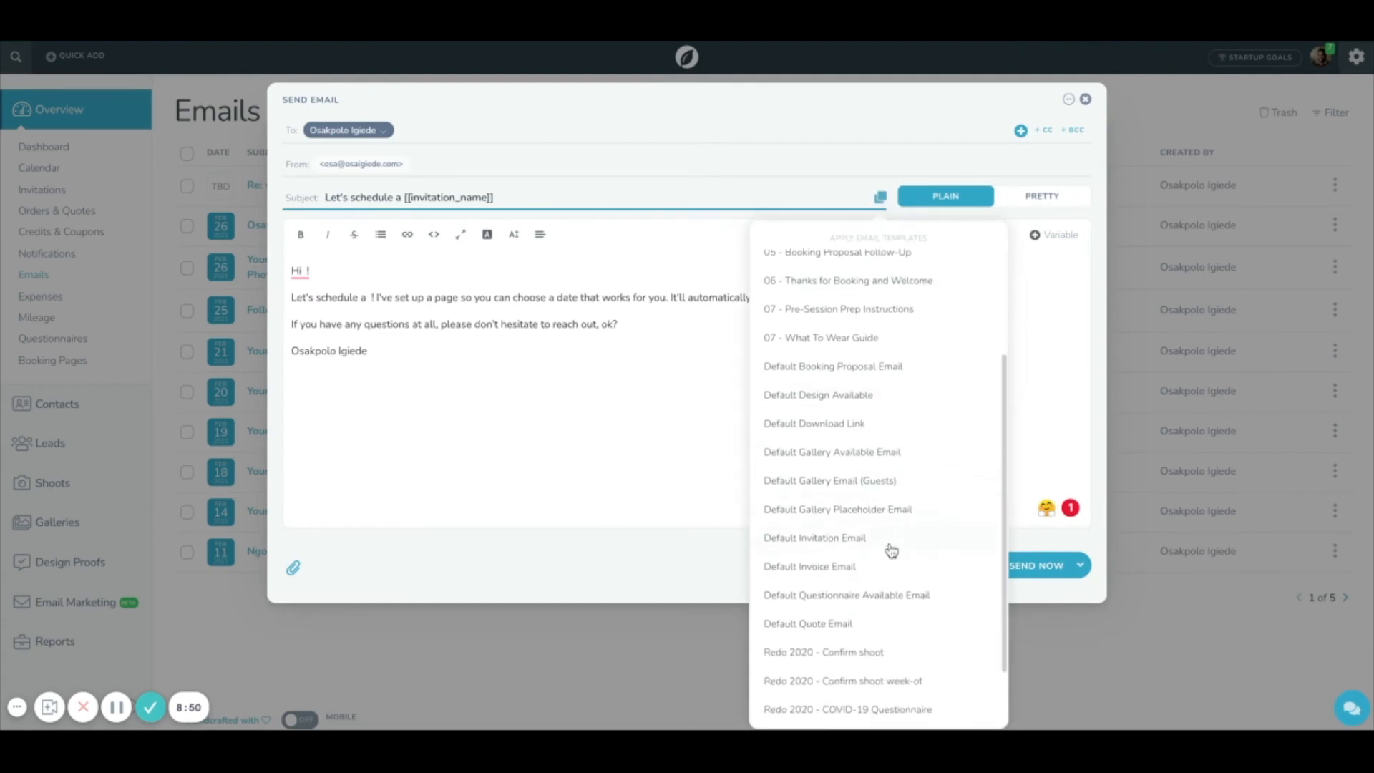
left_click(874, 614)
left_click(669, 484)
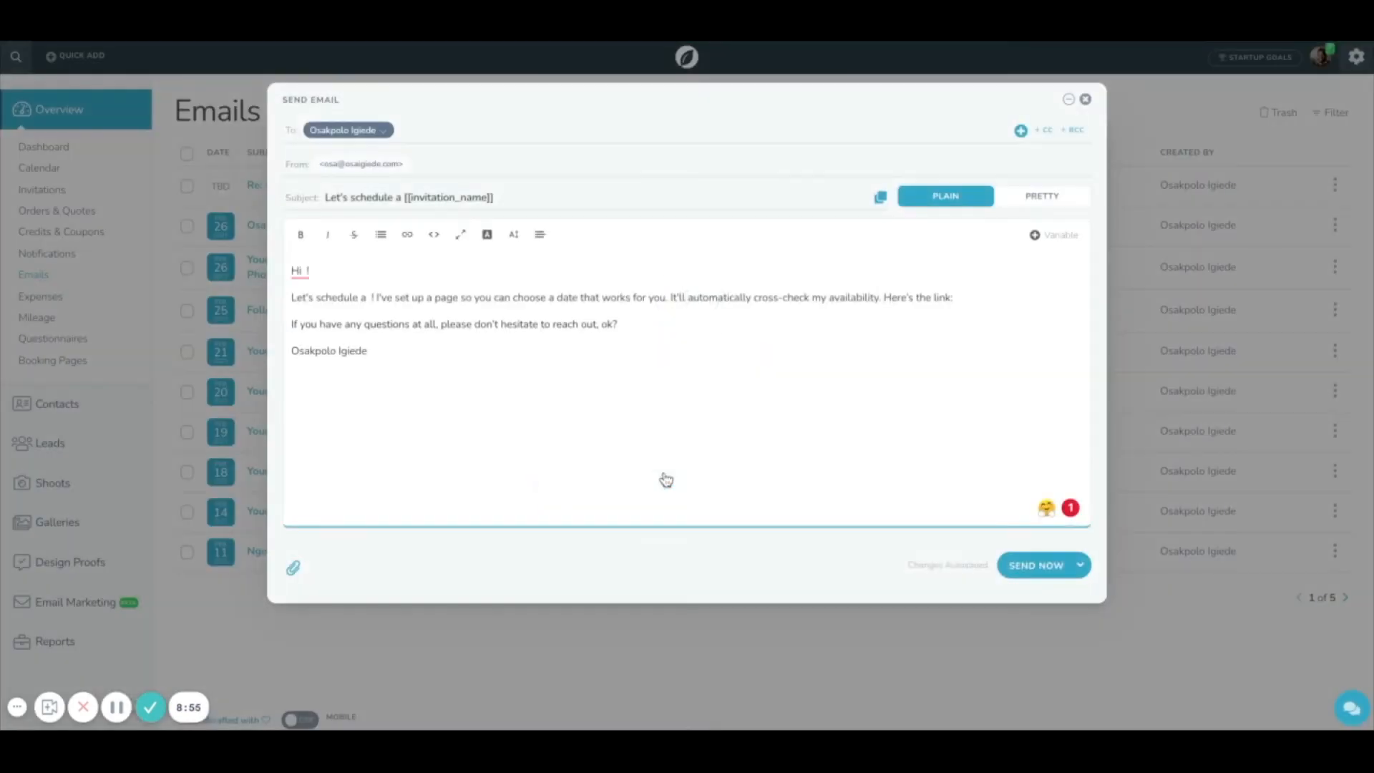
- Check the recipient's details and fill in the recipient's first name in the blank after "Hi" in the greeting
left_click(1035, 236)
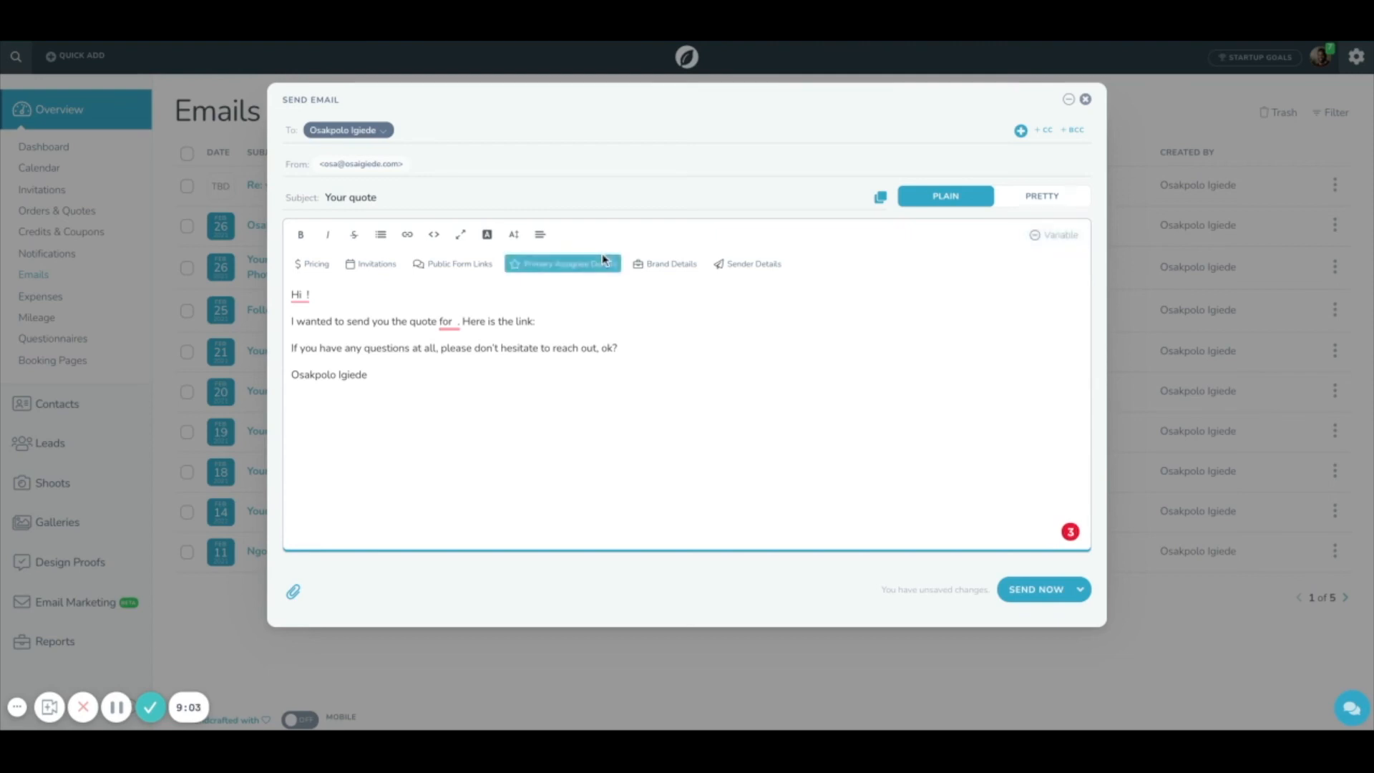
mouse_move(308, 290)
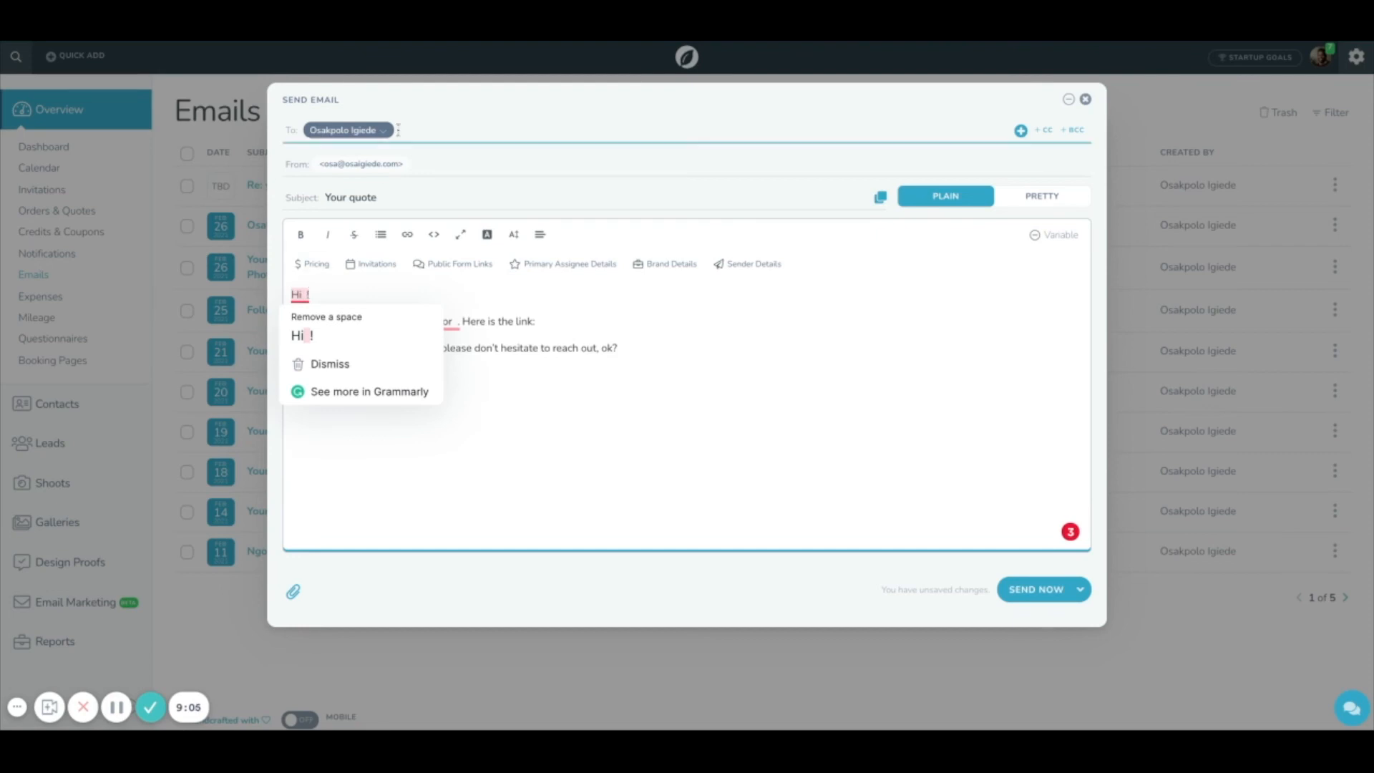
left_click(387, 136)
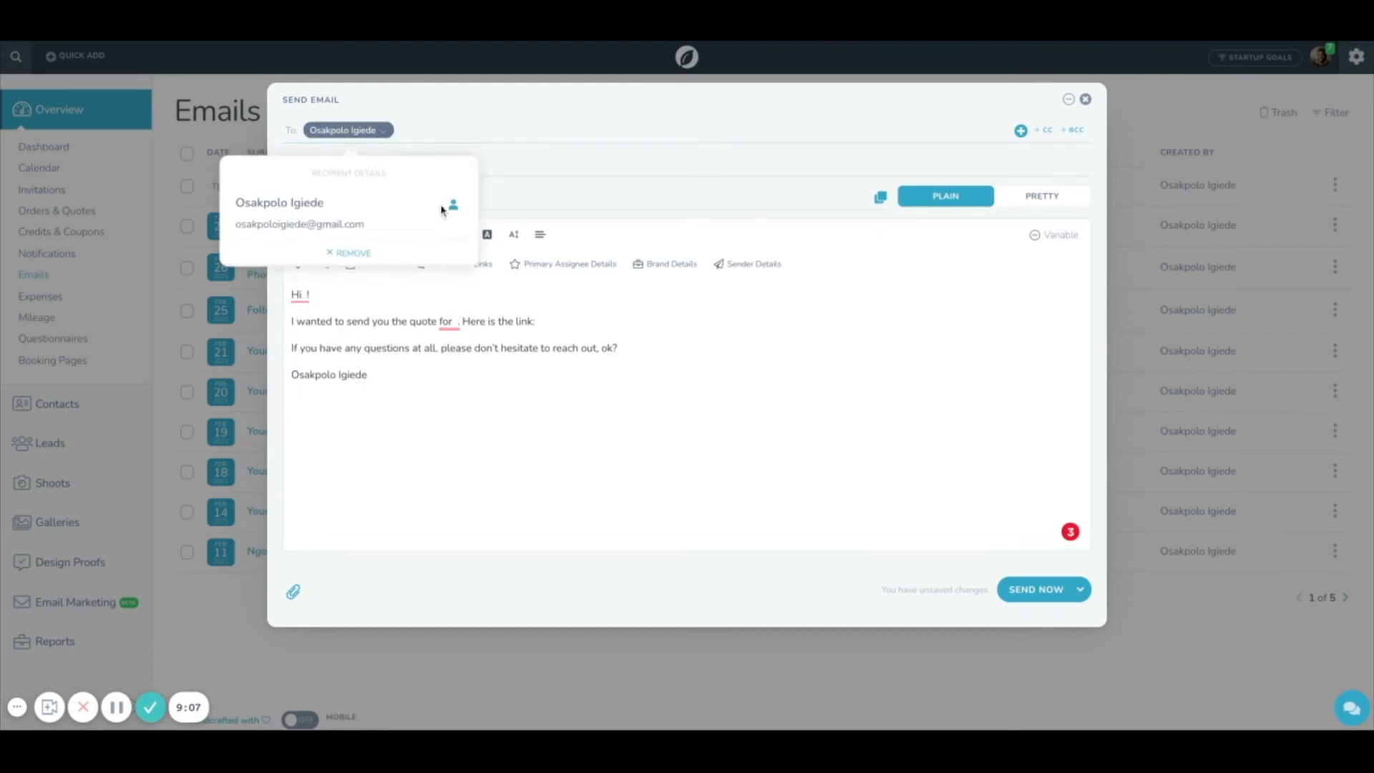
left_click(484, 321)
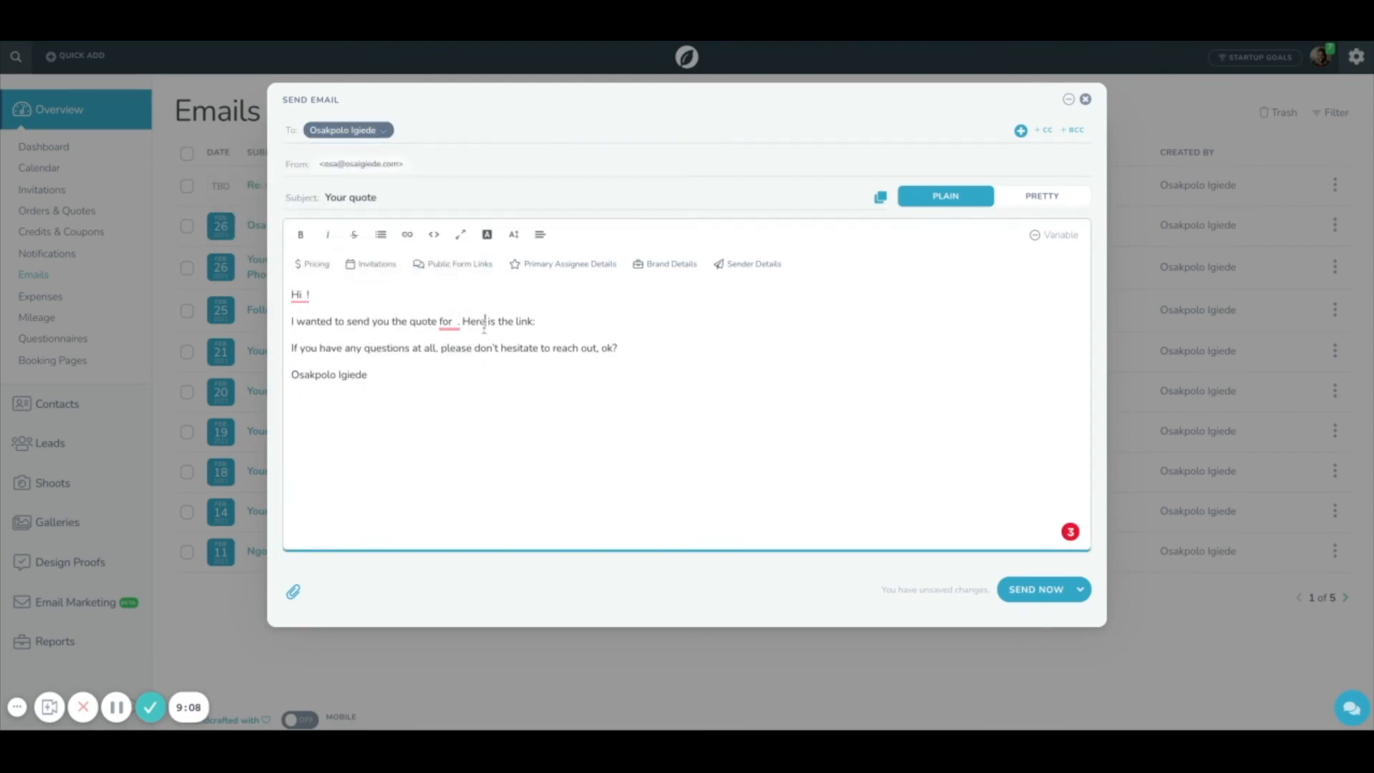
left_click(308, 292)
type("Osa")
- Remove the extra space after "the quote for" in the message body and complete the sentence with "your headshot session."
left_click(449, 321)
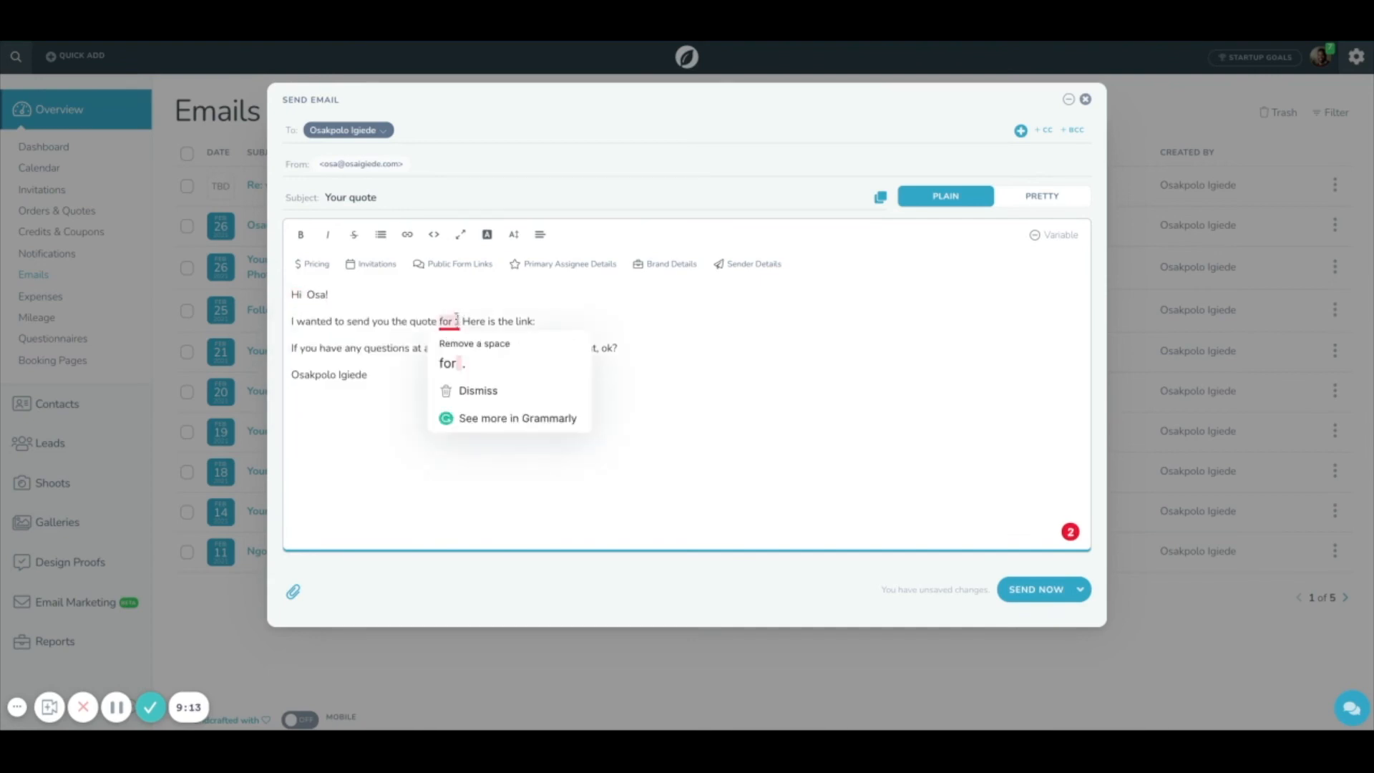
left_click(459, 365)
type("your")
type(" a")
type("d")
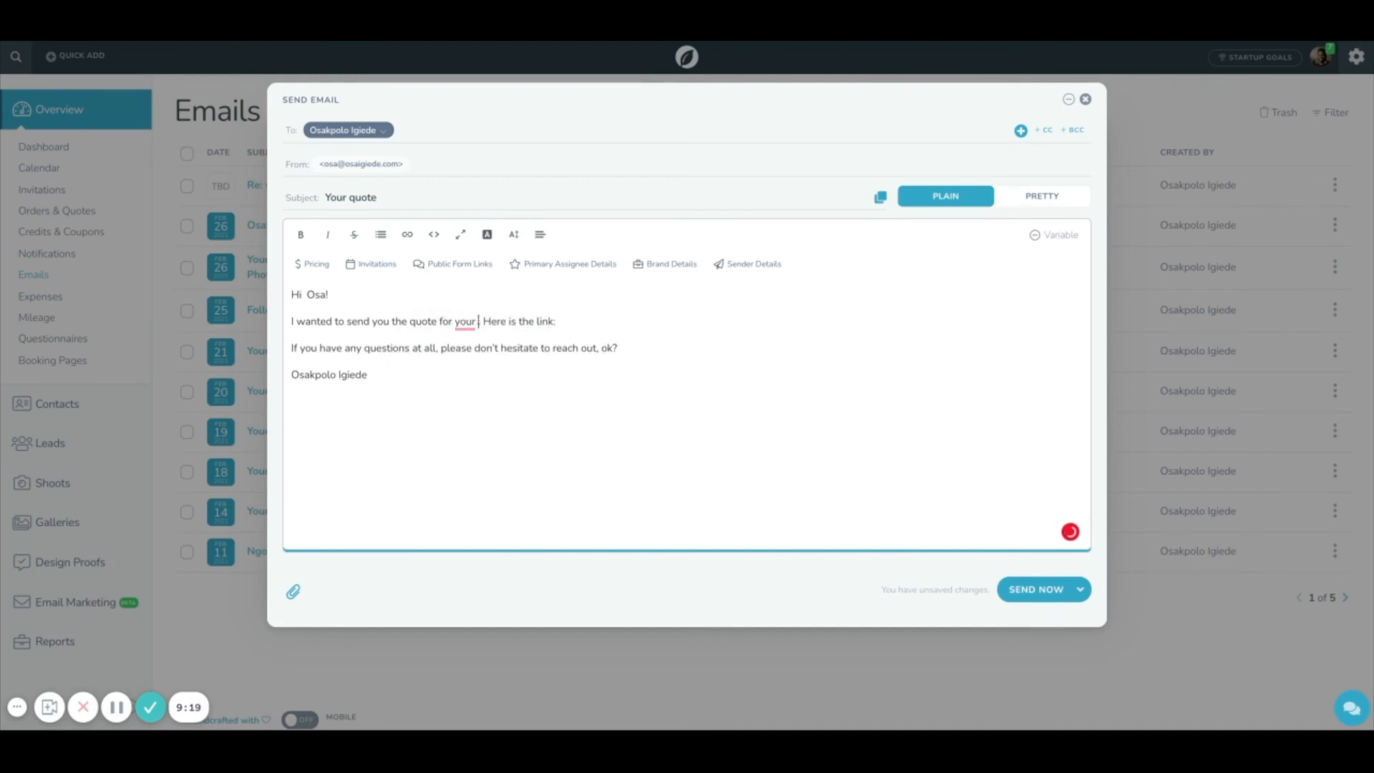
key("BackSpace")
key("BackSpace")
type("headshot s")
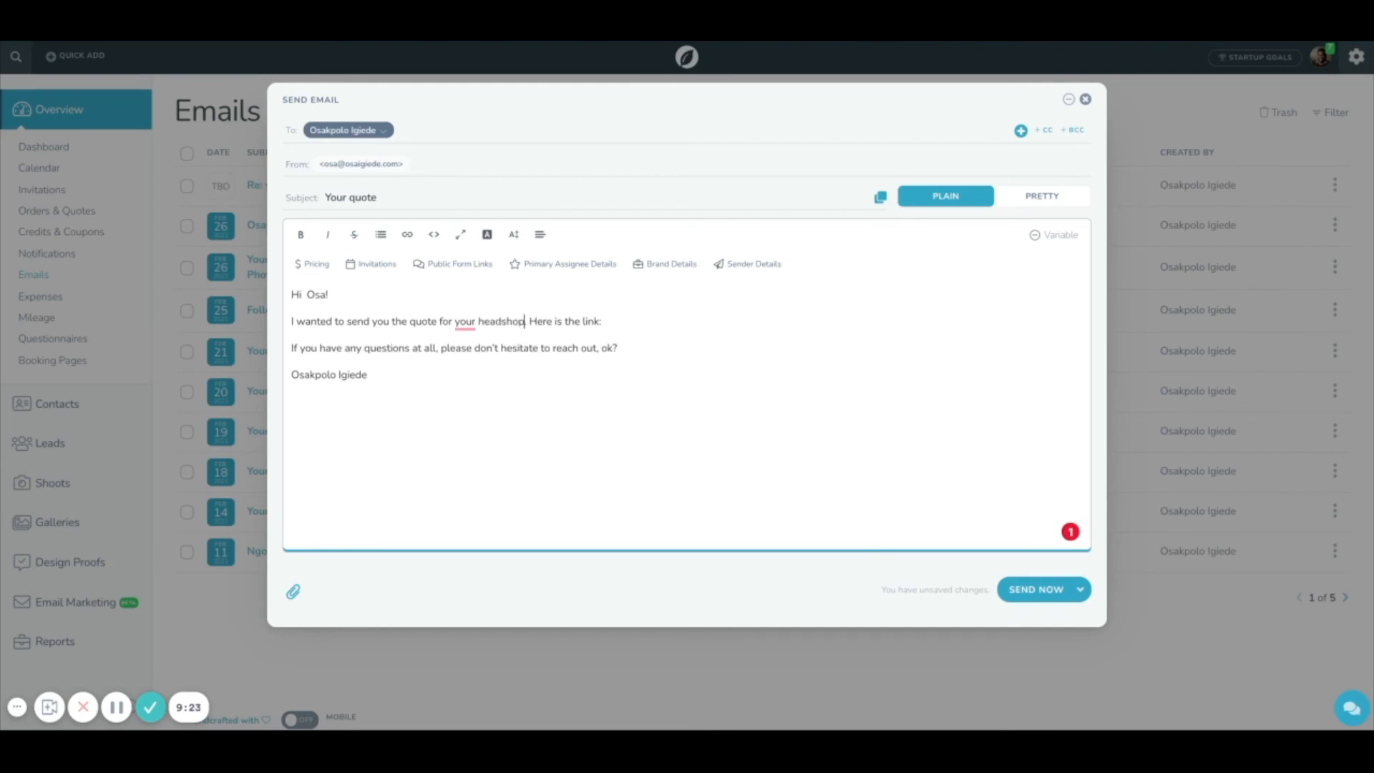
type("ession.")
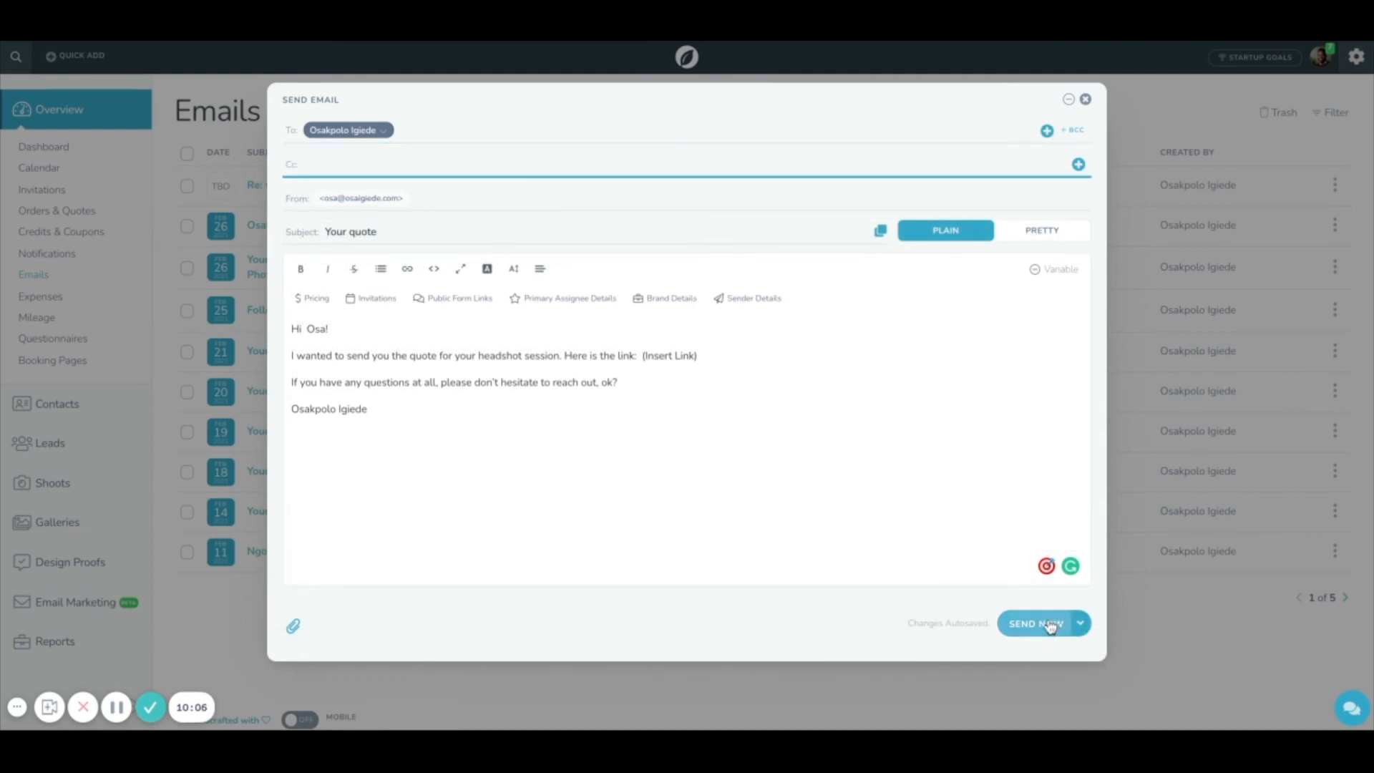
- Schedule the quote email for sending on Mar 12, 2021 at 11:27pm
left_click(1084, 626)
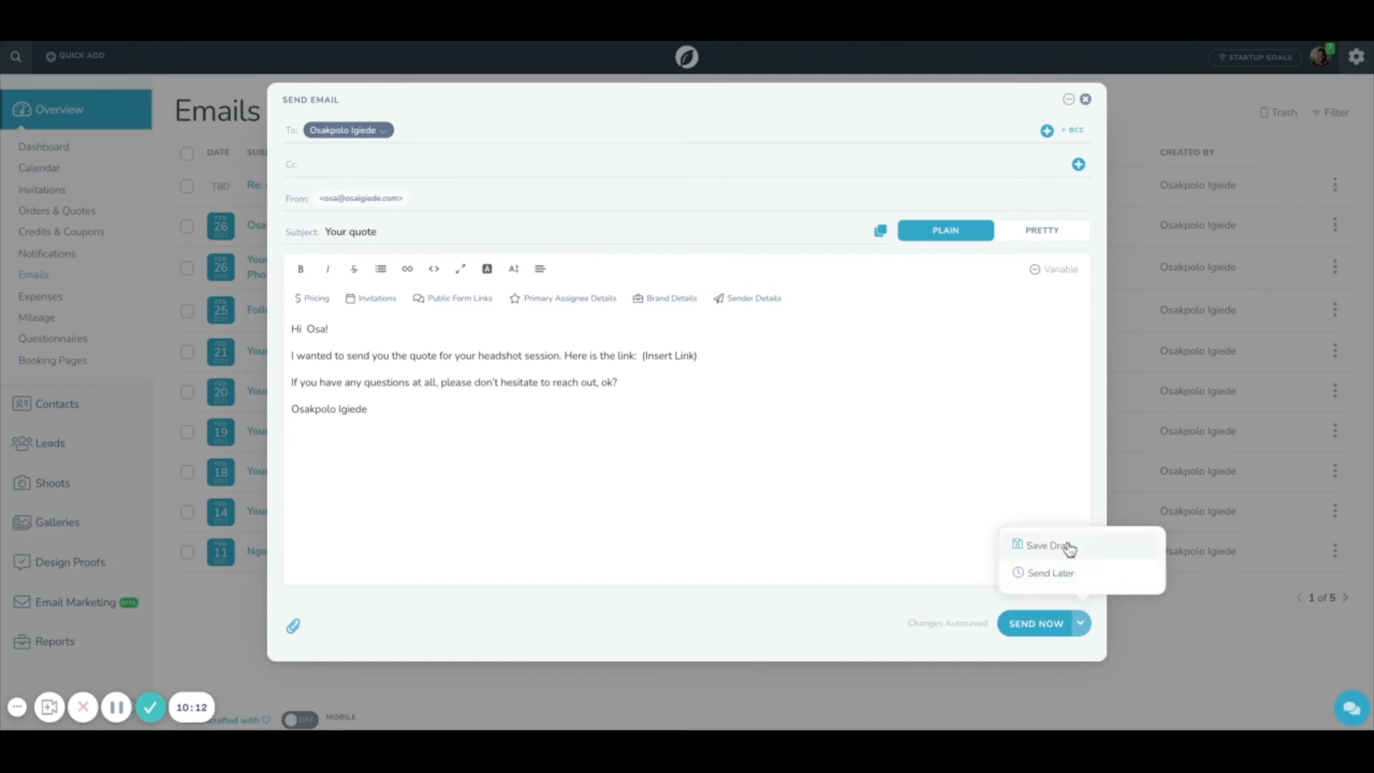
left_click(1071, 575)
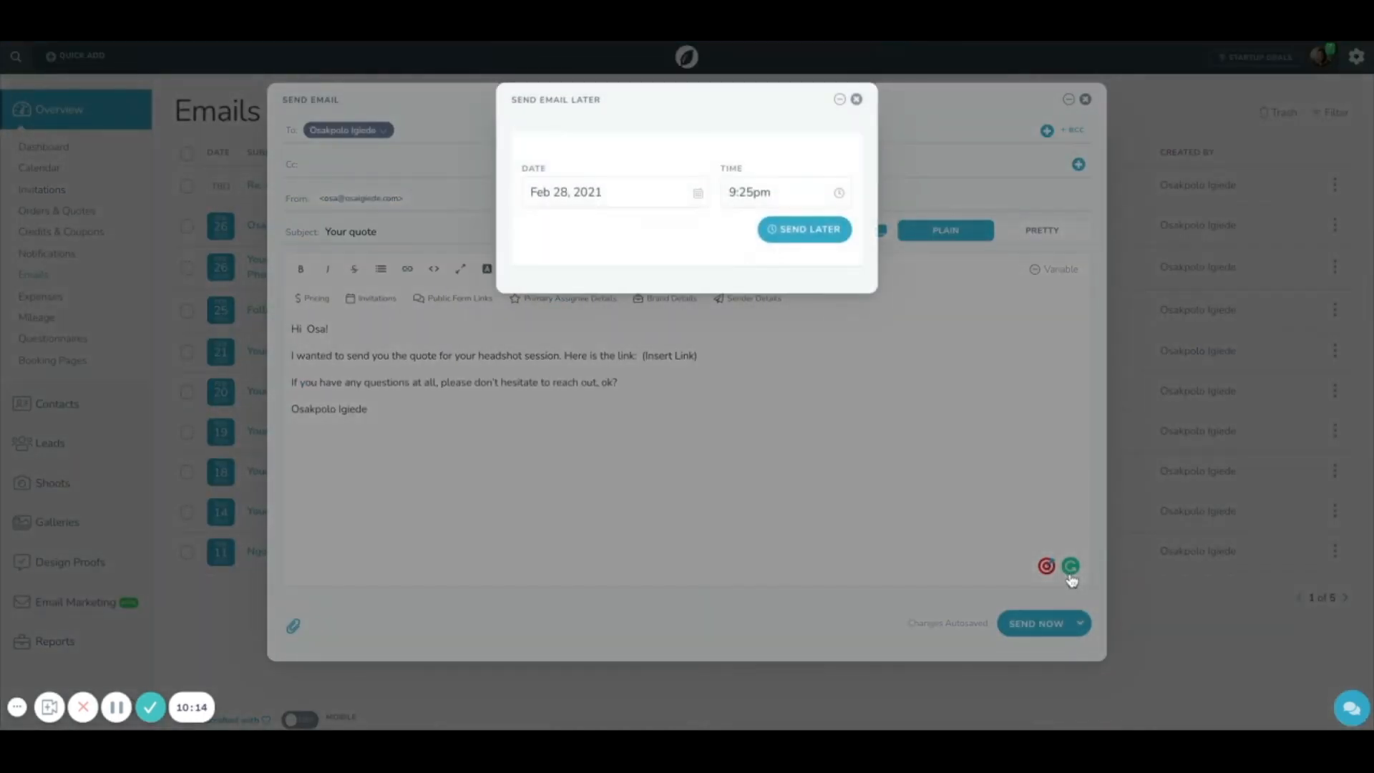
left_click(674, 198)
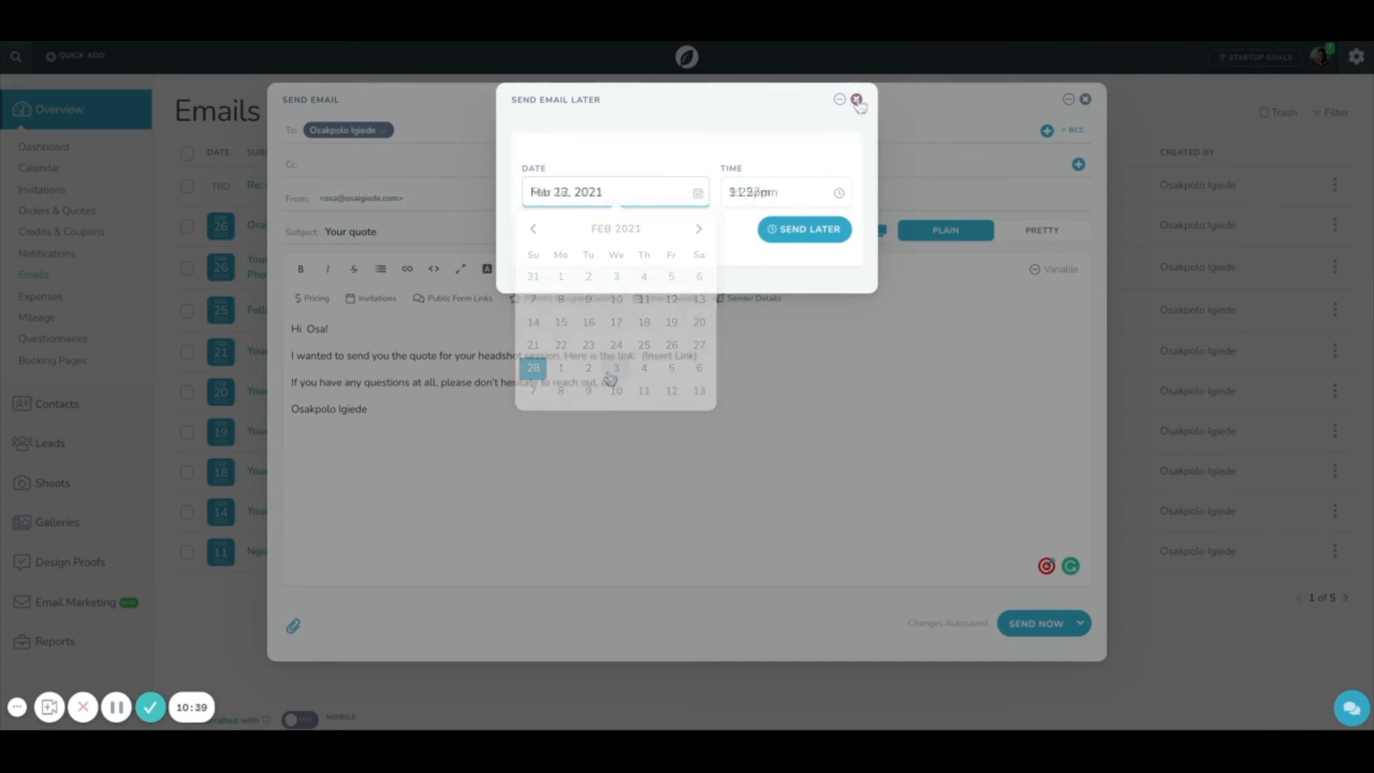
left_click_drag(858, 103, 859, 106)
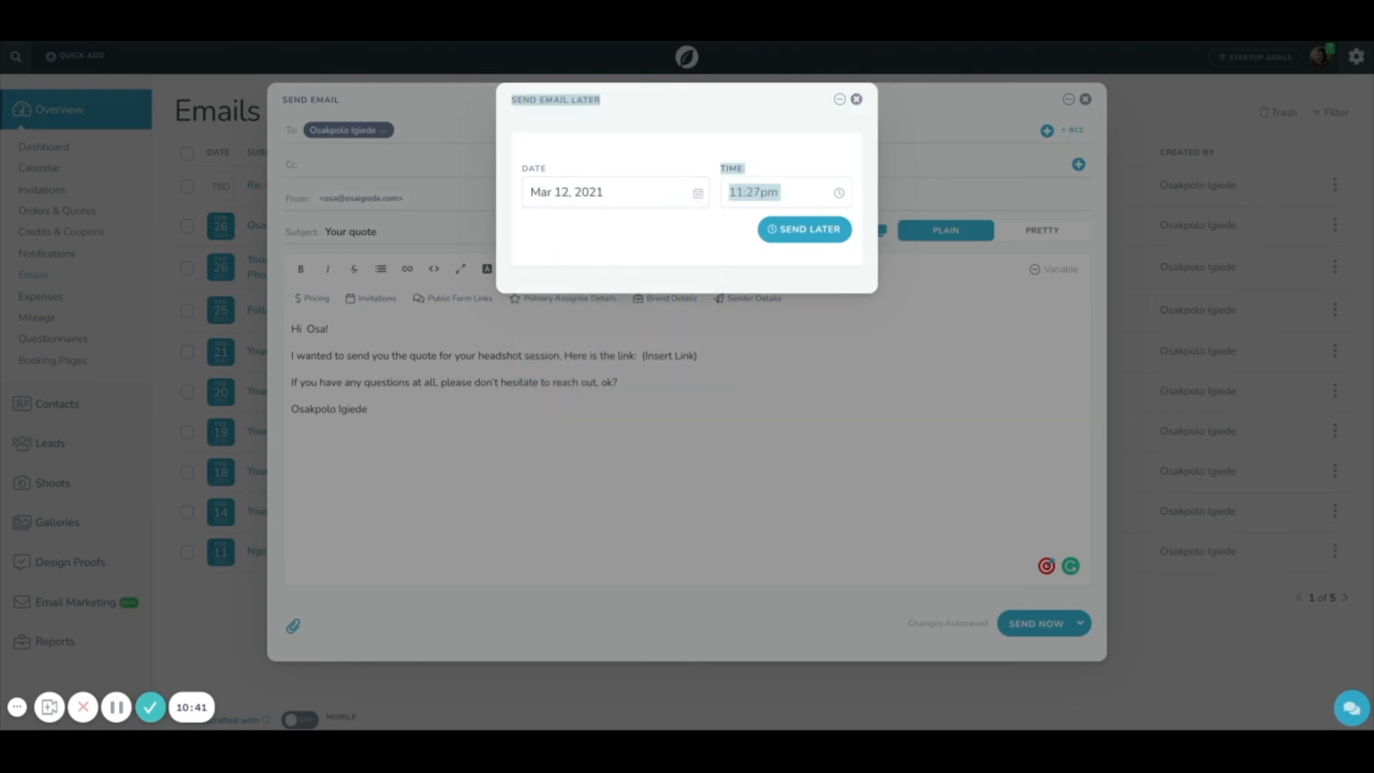
left_click(845, 147)
left_click(811, 229)
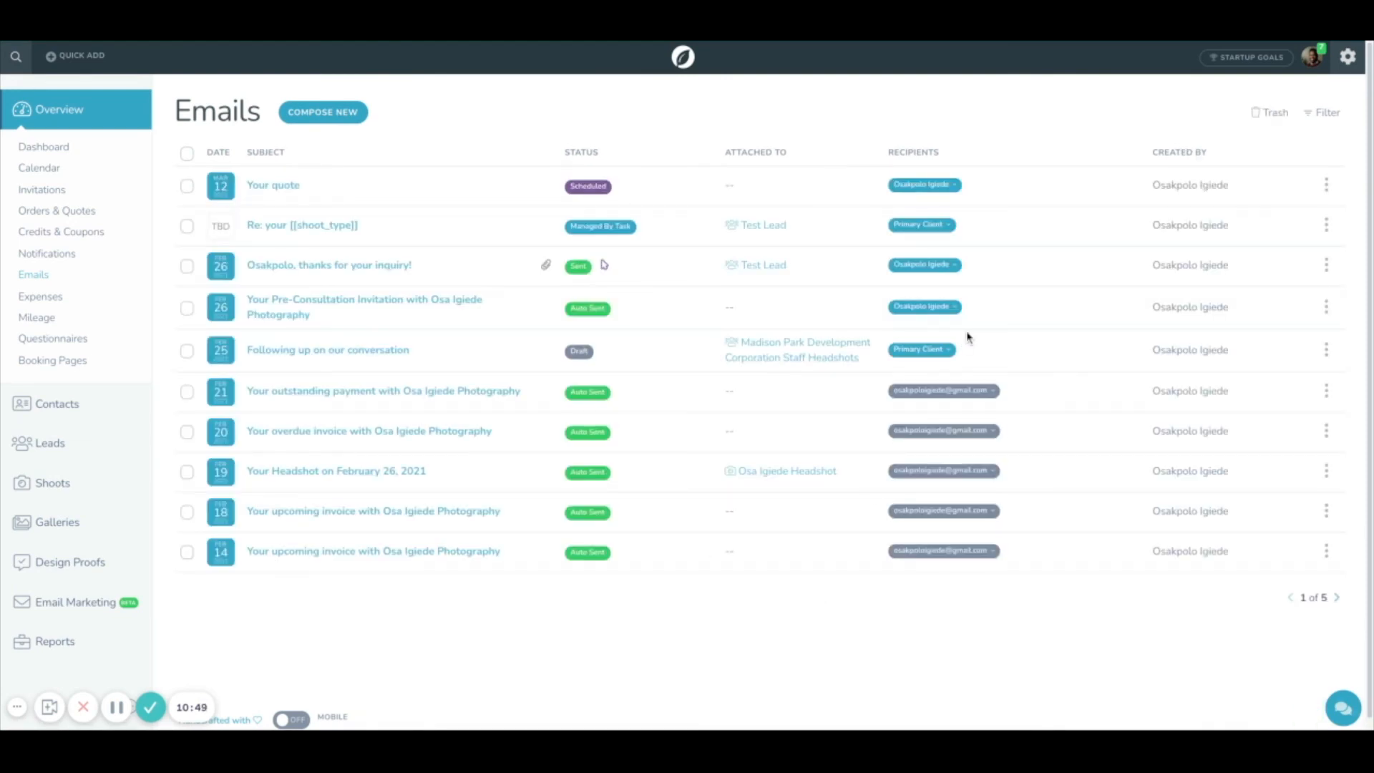
- Move the scheduled "Your quote" email to the trash
left_click(1326, 189)
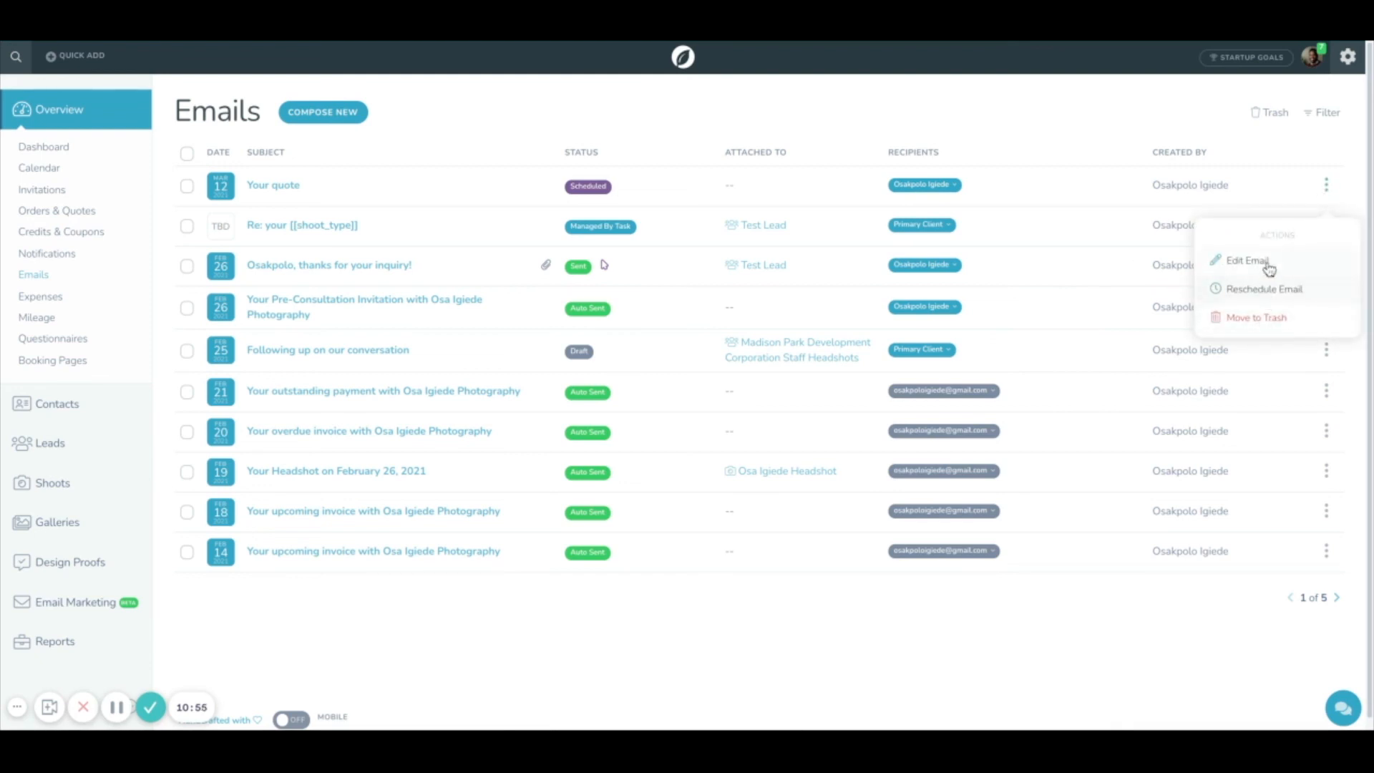
left_click(1281, 318)
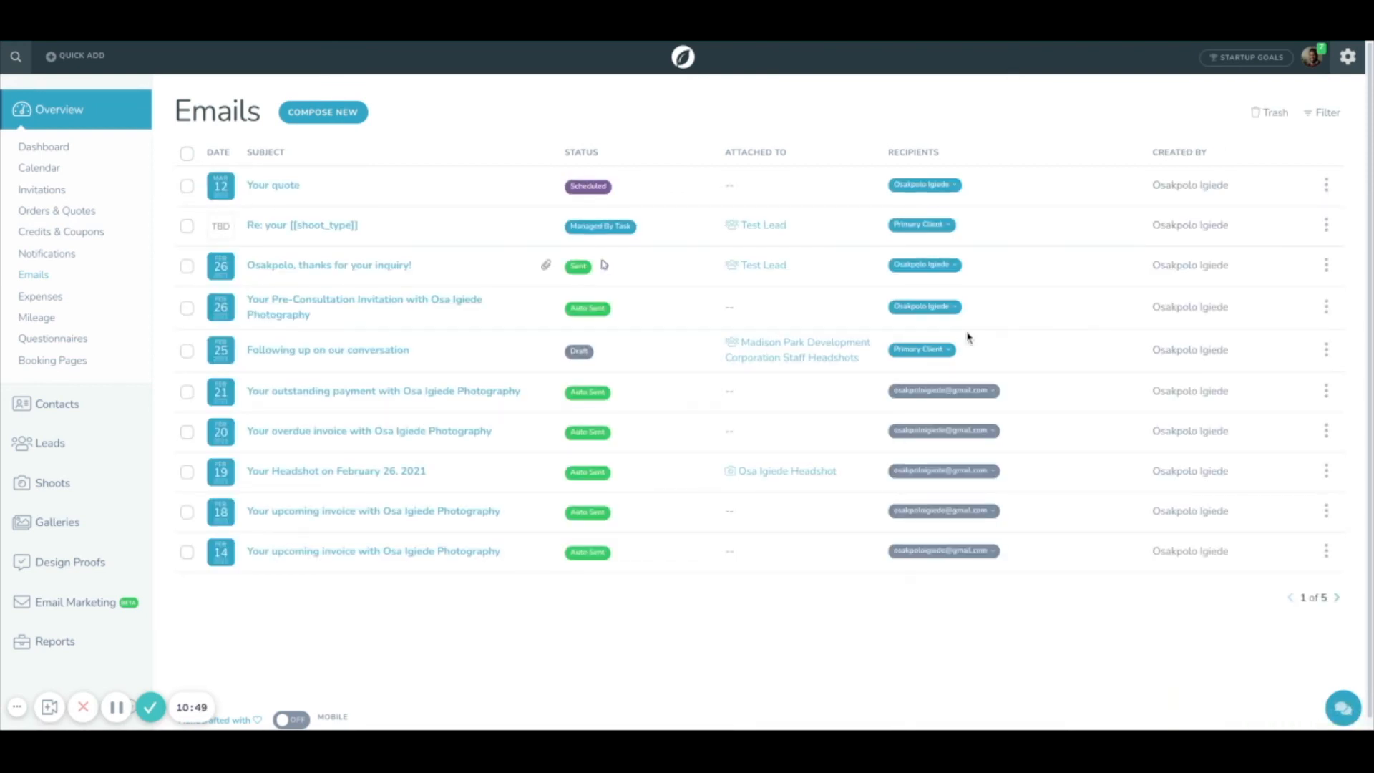
left_click(1326, 188)
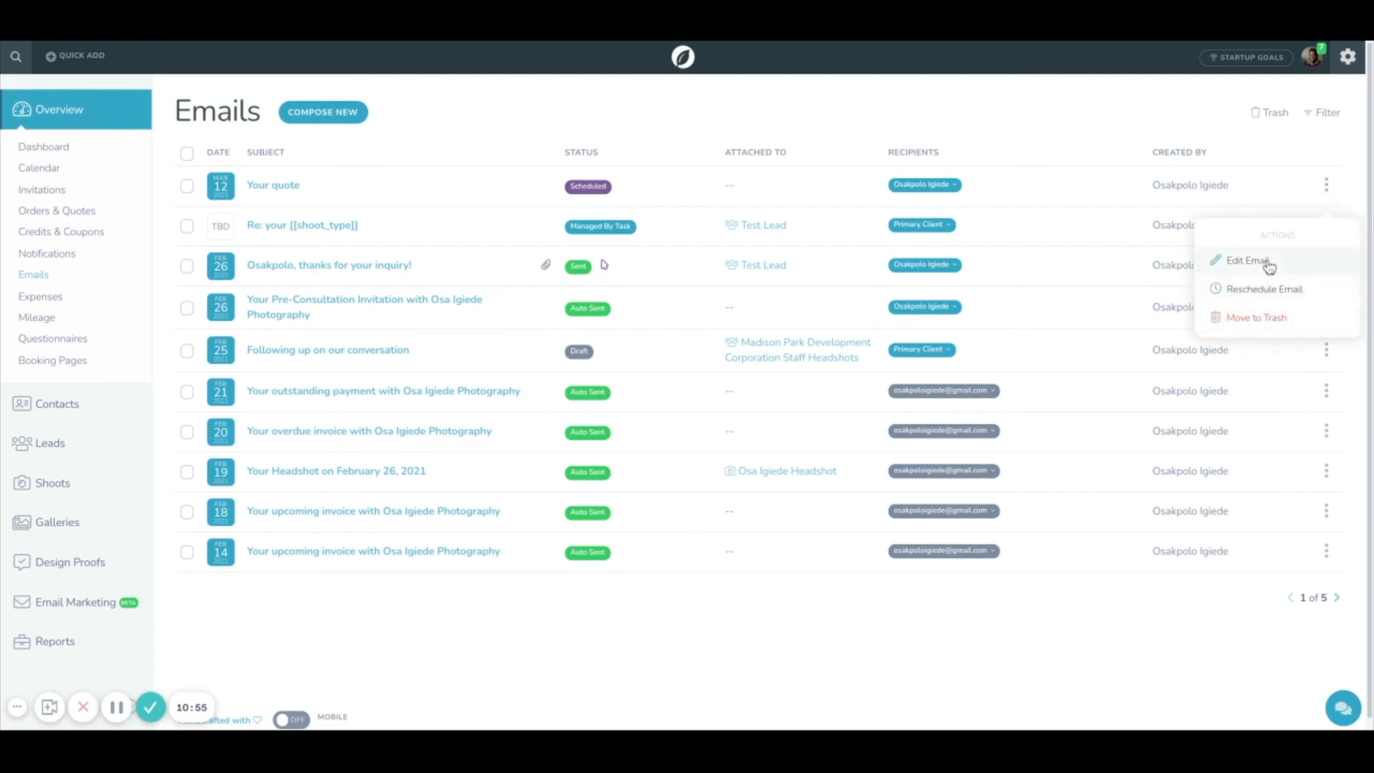
left_click(1280, 319)
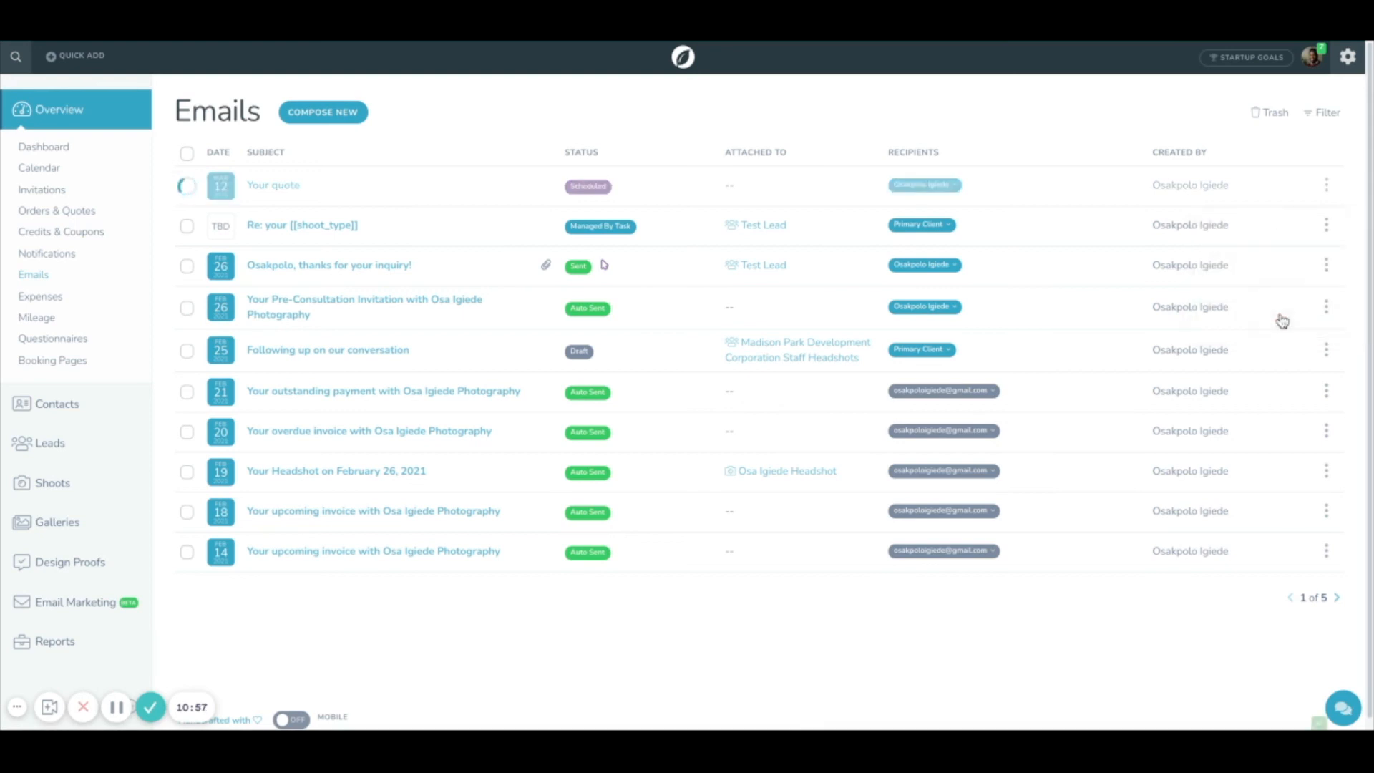